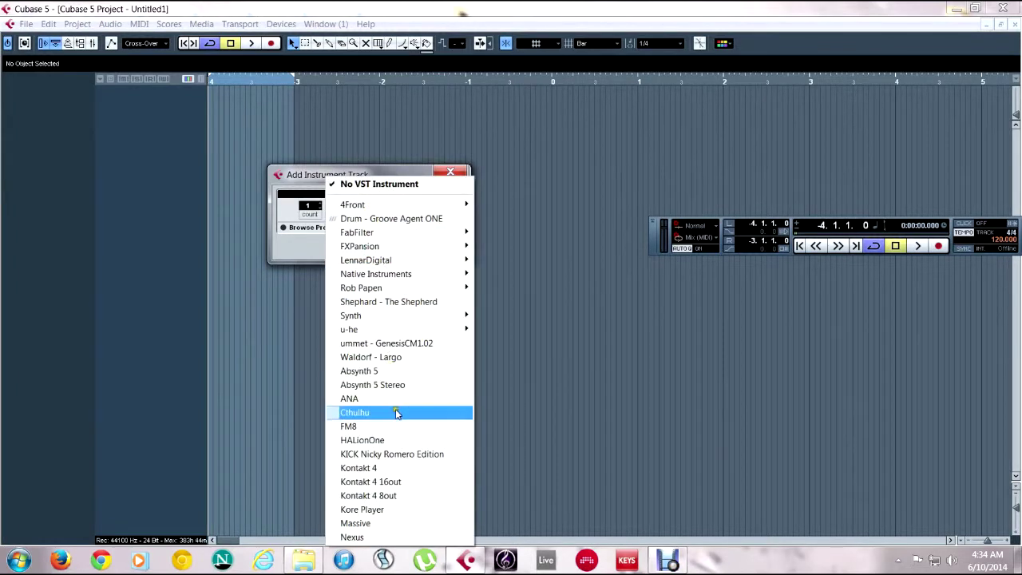
Add an instrument track with KICK Nicky Romero Edition and draw a one-bar part on it from bar -4 to -3
click(407, 457)
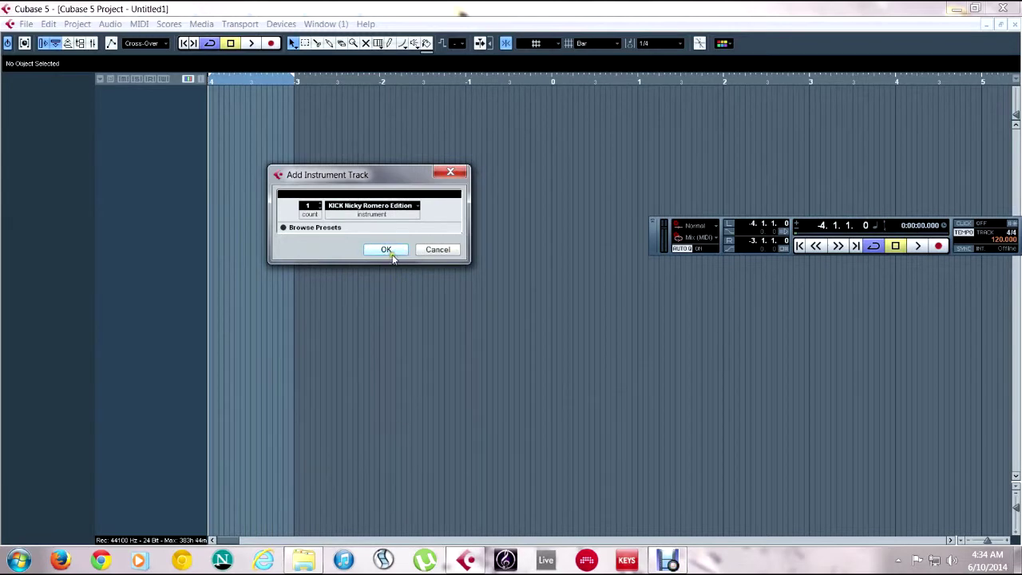
click(388, 250)
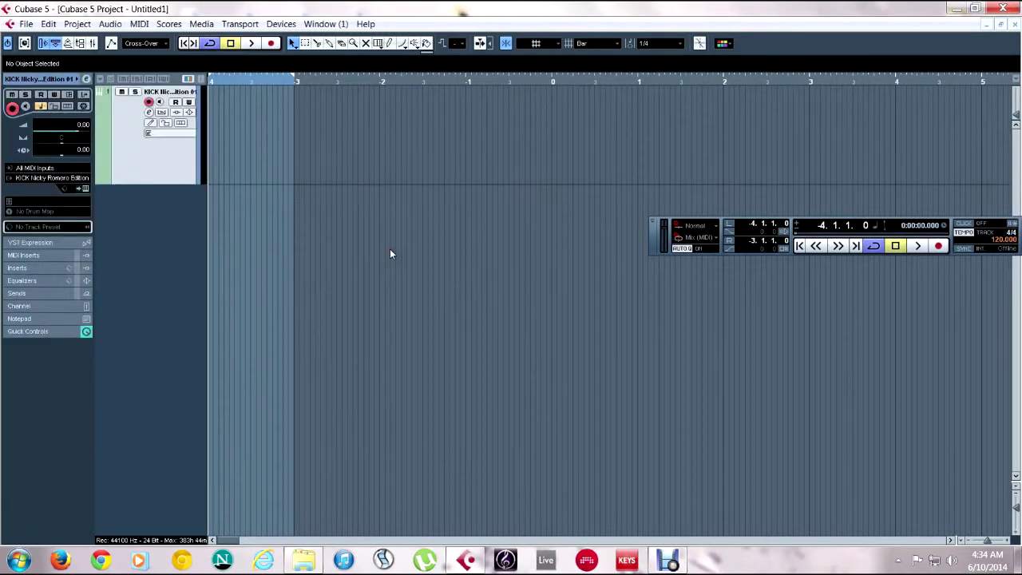
drag(216, 79, 208, 120)
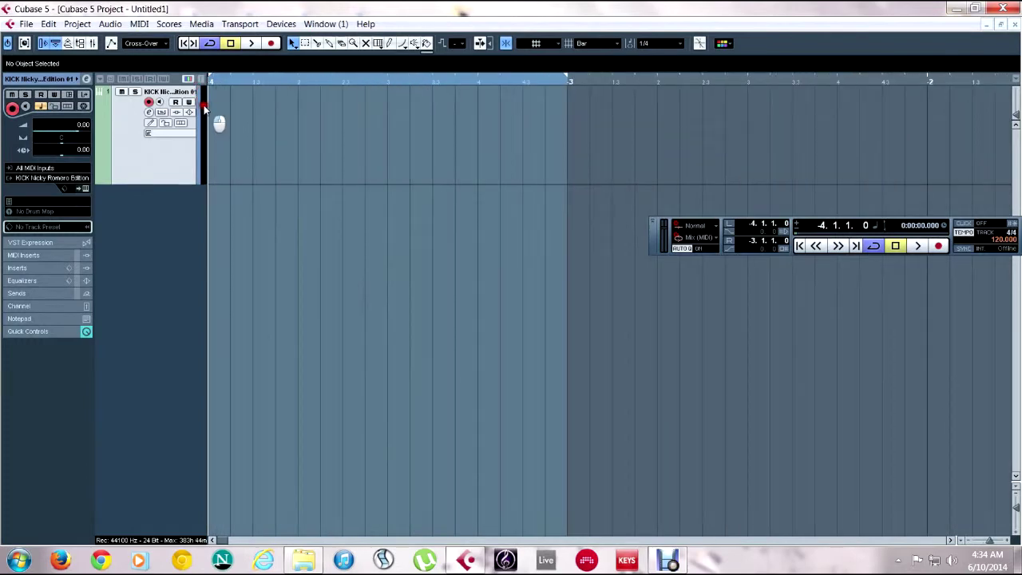
click(564, 80)
click(542, 81)
click(389, 43)
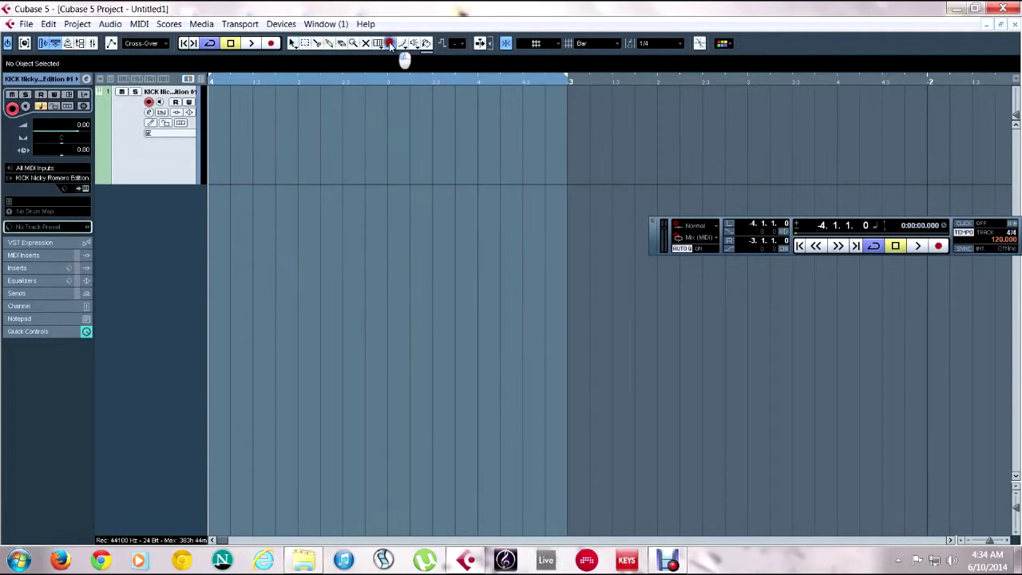
click(232, 142)
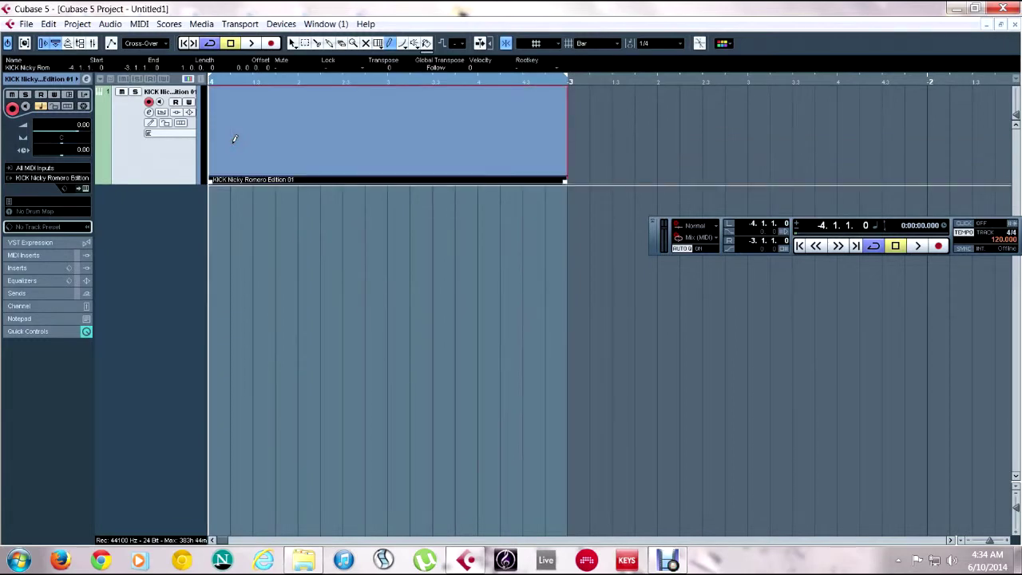
Open the kick part in the Key Editor and set both quantize and length quantize to 1/4
click(293, 44)
click(293, 42)
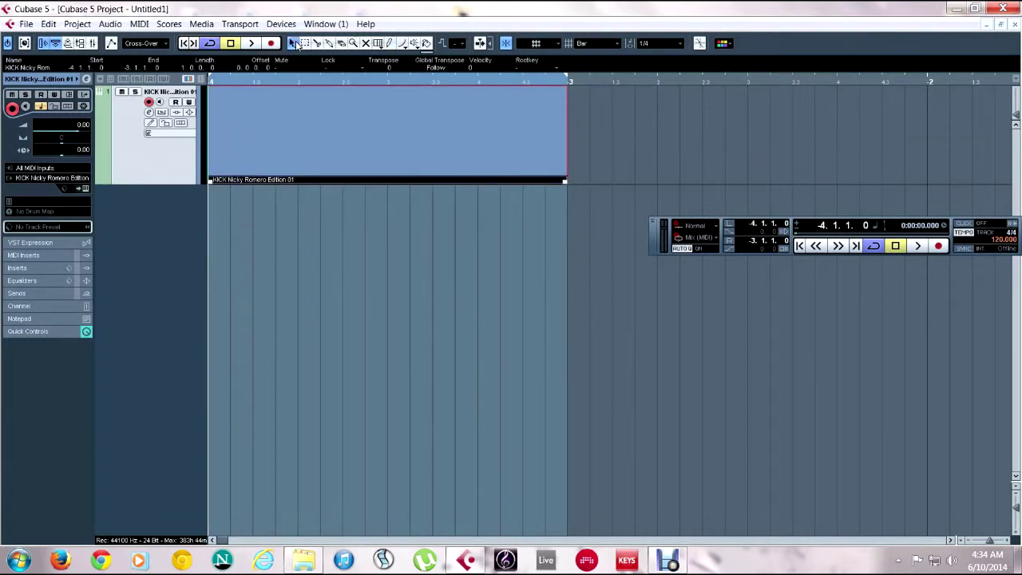
double_click(318, 135)
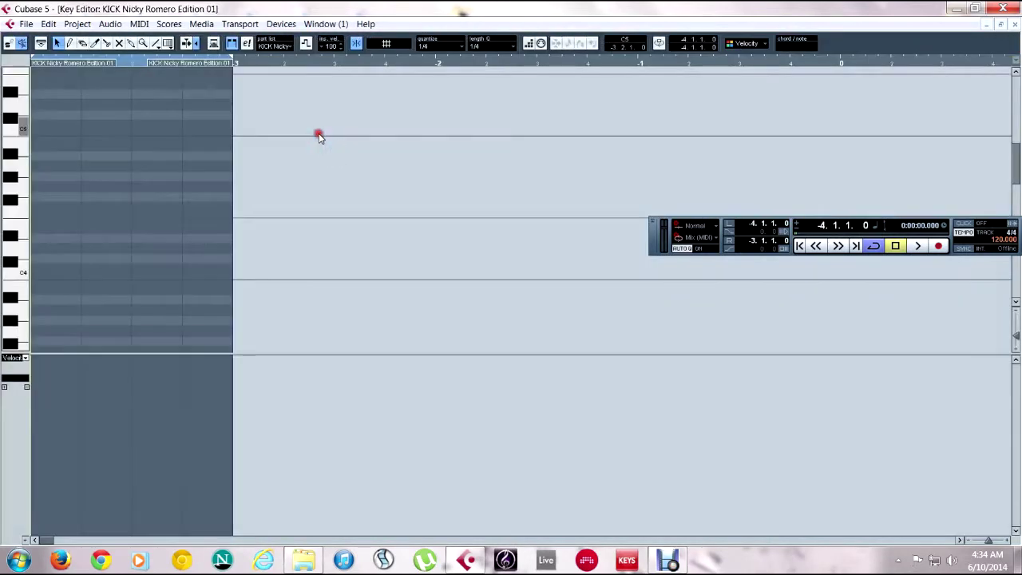
scroll(283, 194, down, 6)
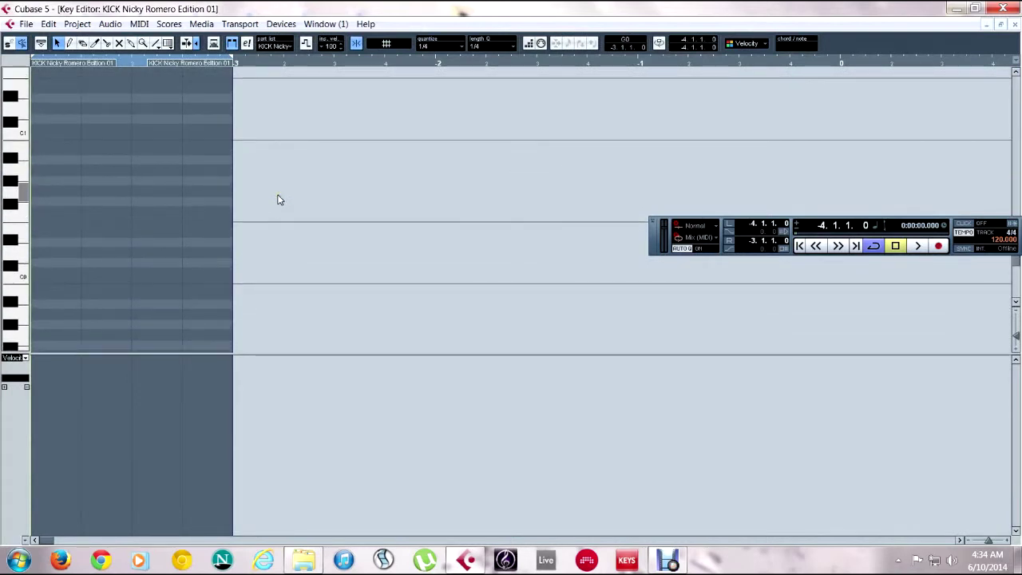
click(437, 45)
click(452, 90)
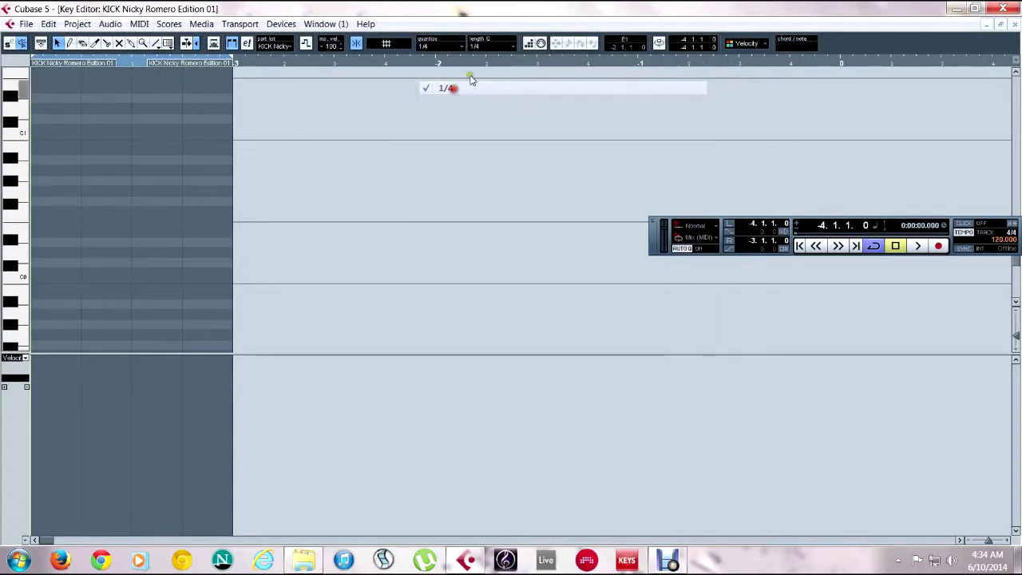
click(494, 46)
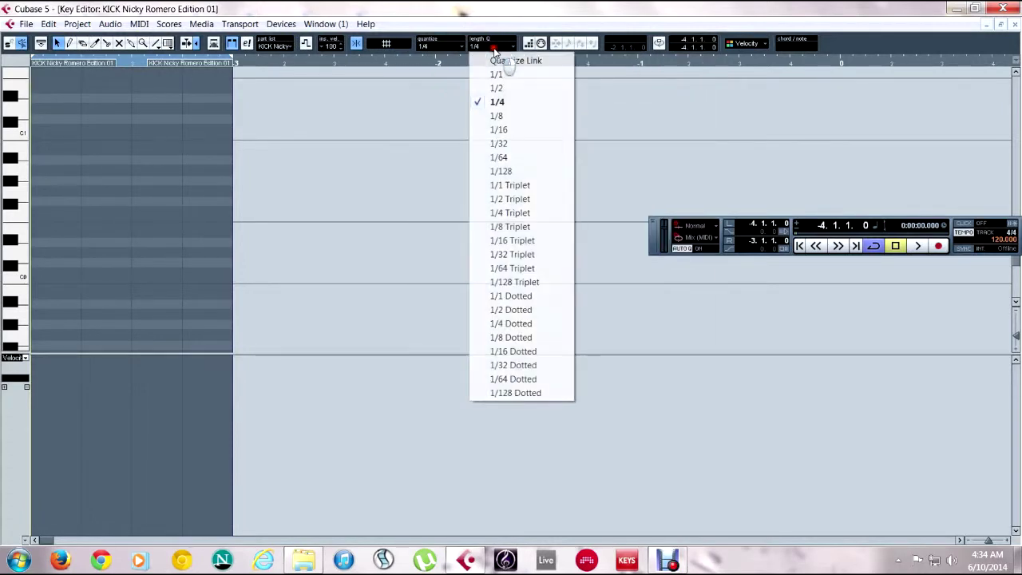
click(496, 101)
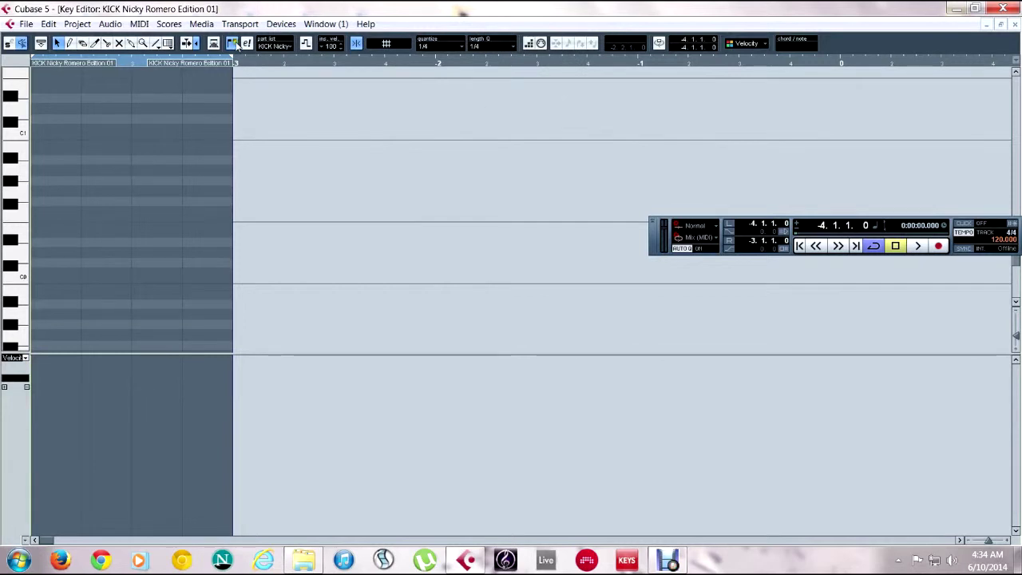
Draw four quarter-note C1 hits across the bar with the Line tool and close the Key Editor
click(155, 44)
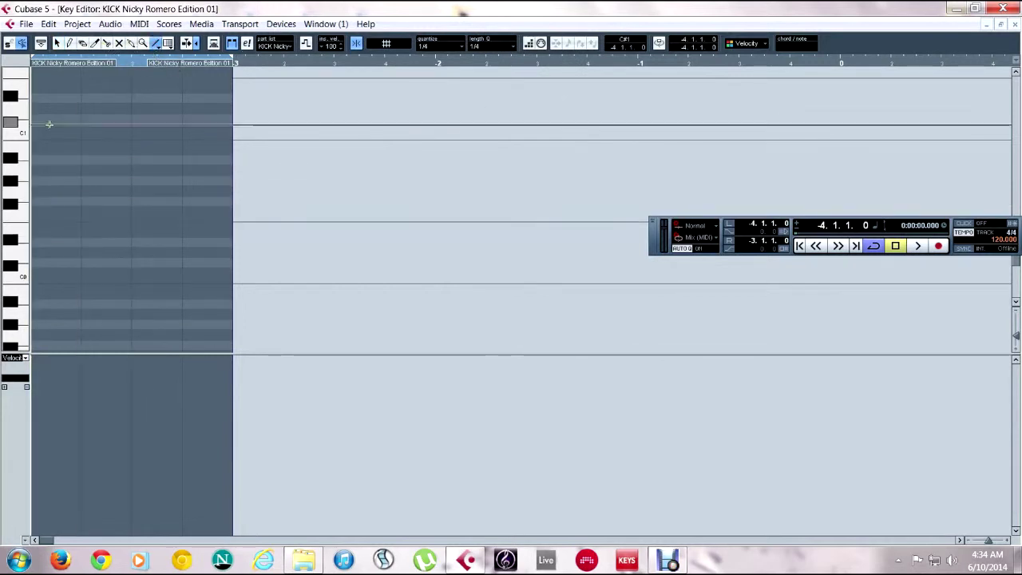
click(104, 130)
drag(104, 130, 212, 130)
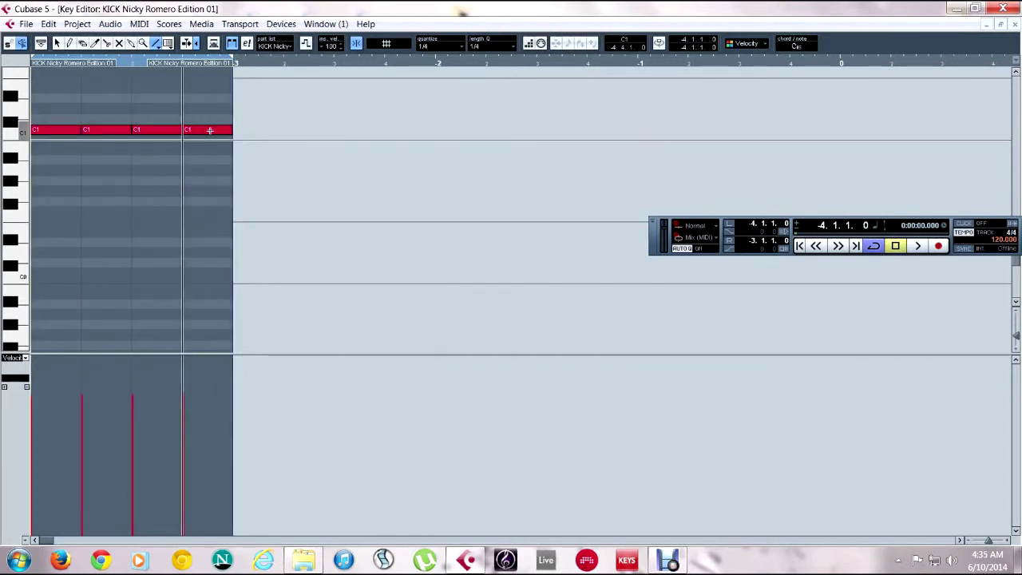
click(1016, 24)
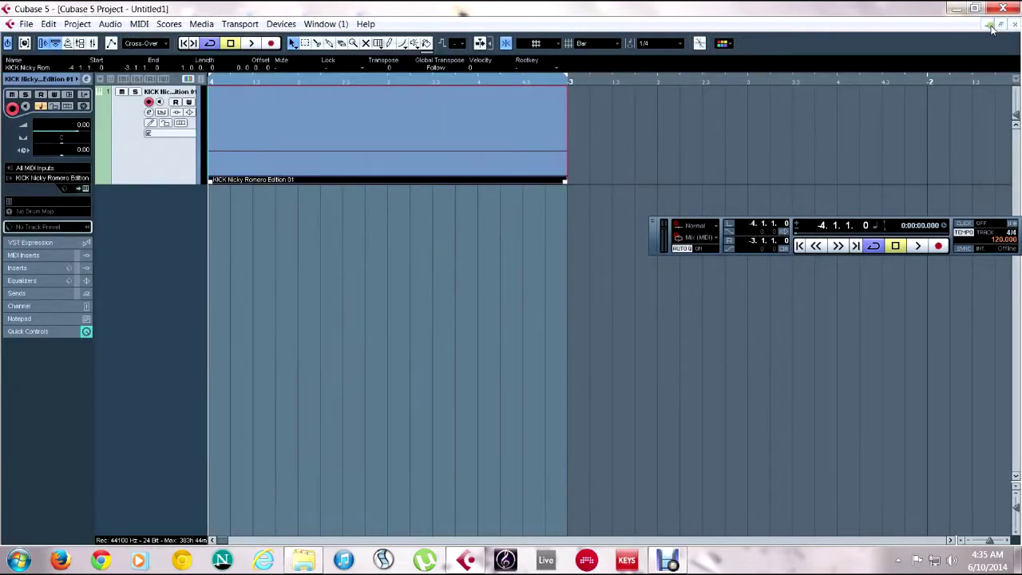
Play back the looped kick part, stop it and return the cursor to the start
click(254, 43)
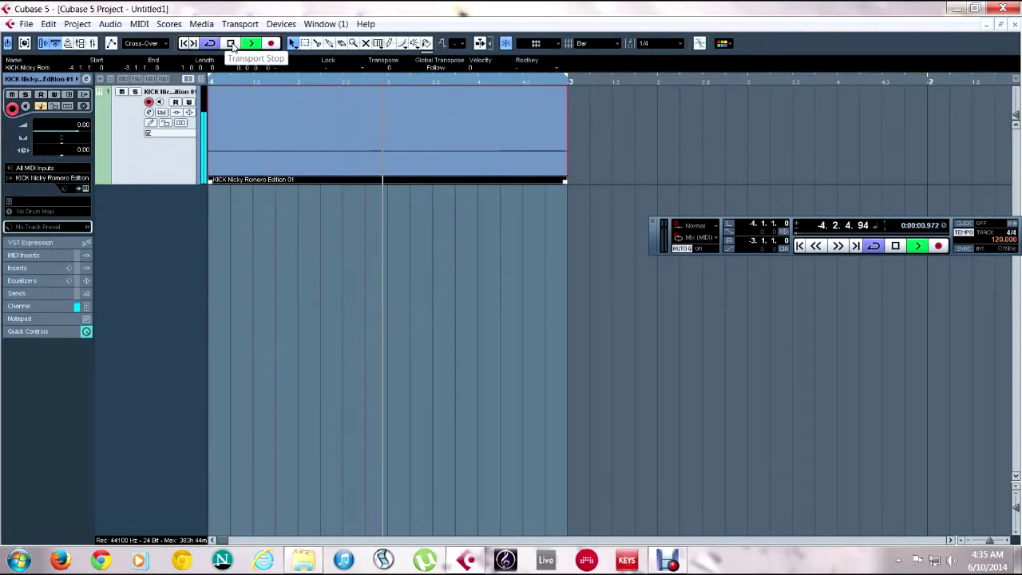
click(231, 44)
click(186, 43)
Switch the project tempo to Fixed, set it to 125 BPM and hide the transport panel
drag(650, 239, 397, 253)
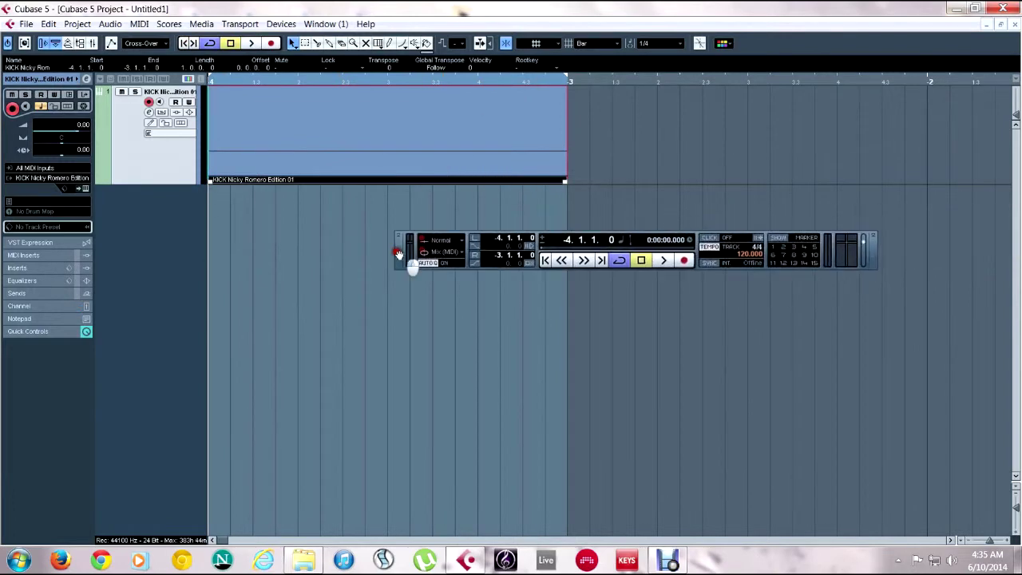
click(731, 246)
double_click(749, 253)
text(12)
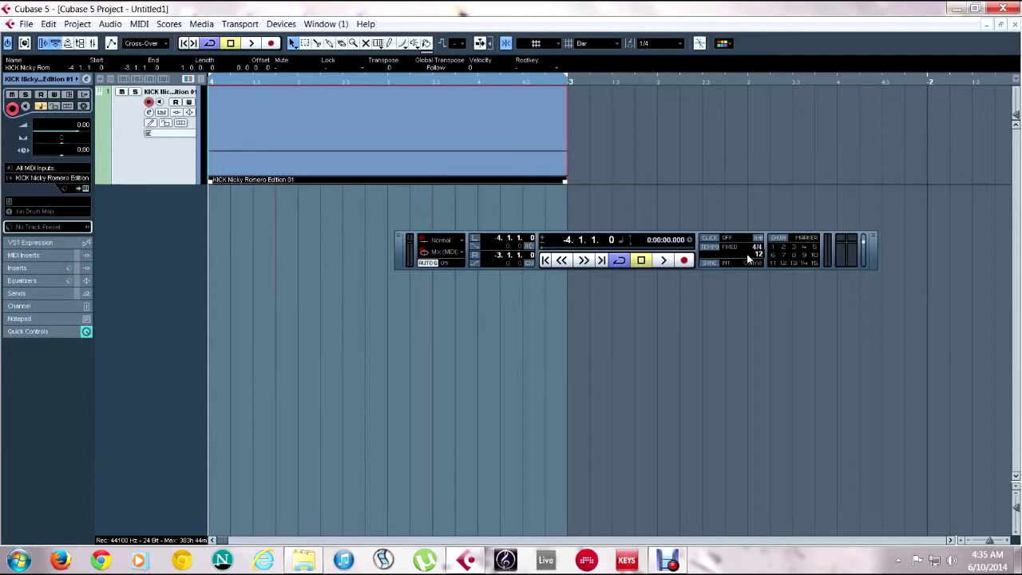
text(5)
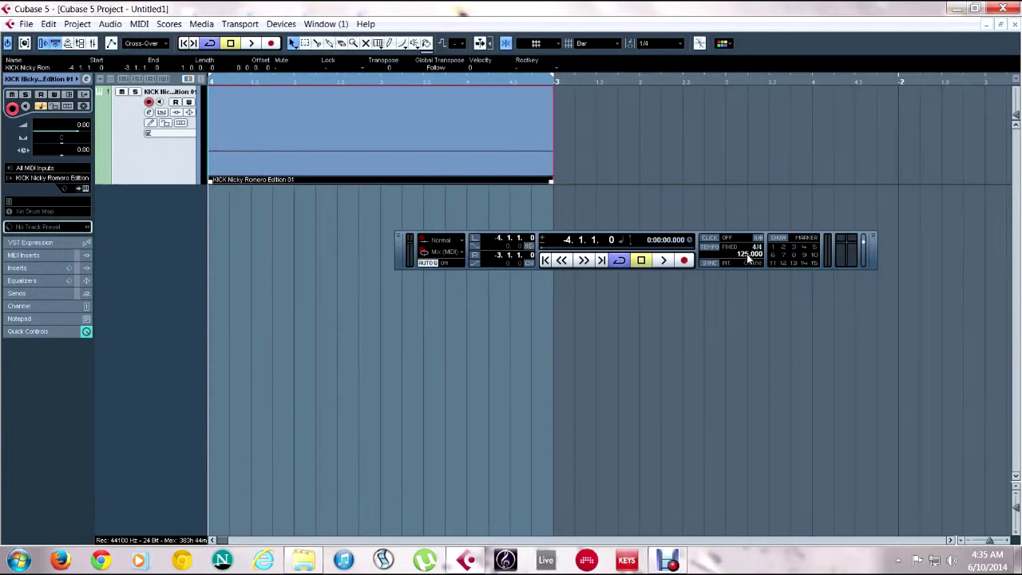
key(F2)
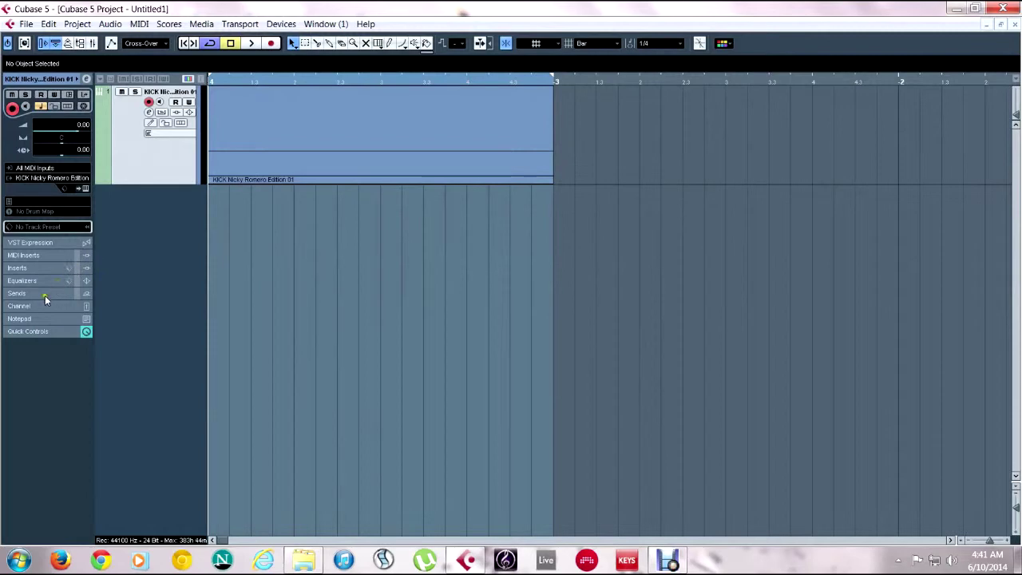
Set the kick track's channel volume to -6 dB
click(39, 307)
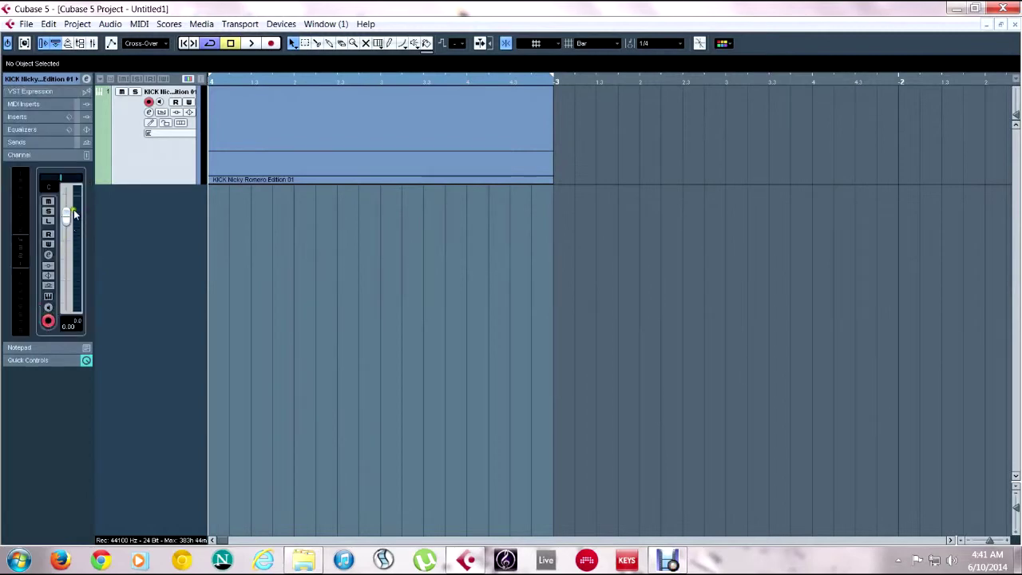
click(71, 326)
text(-6)
key(Return)
Open the KICK instrument and move the third pitch envelope point further along the curve, tuning it to about A#1 / 57 Hz
click(49, 297)
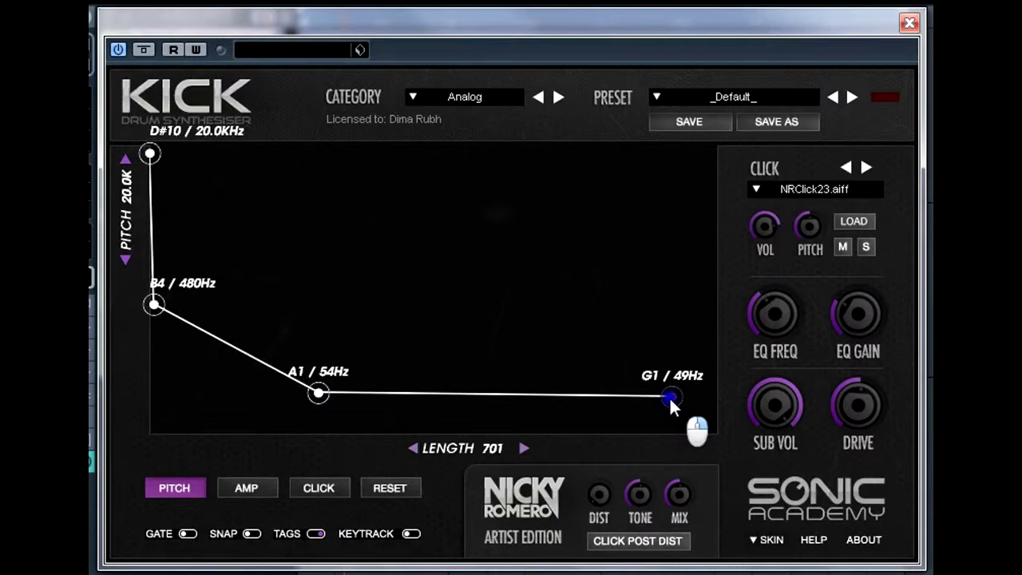
drag(319, 392, 429, 403)
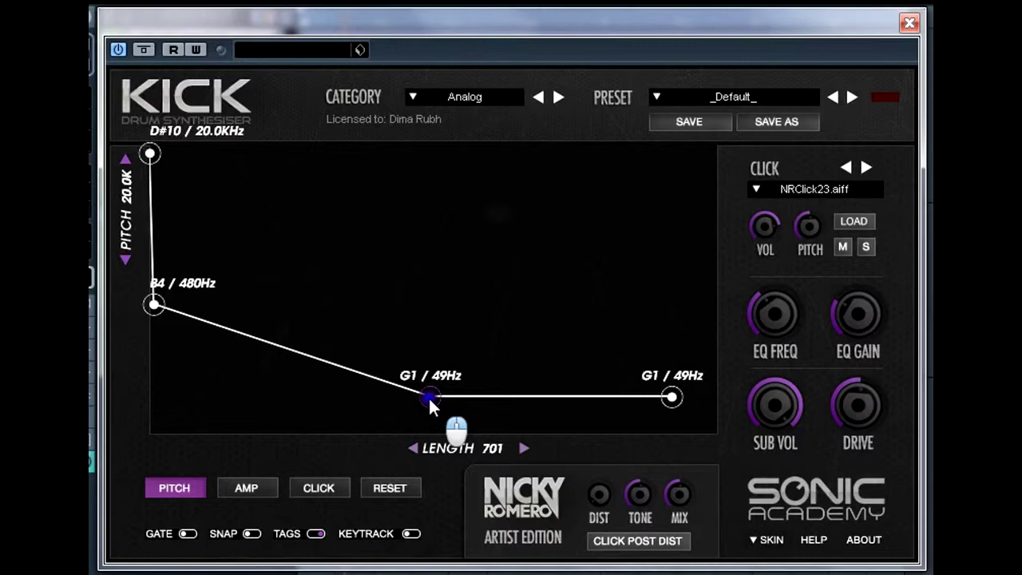
drag(428, 396, 427, 392)
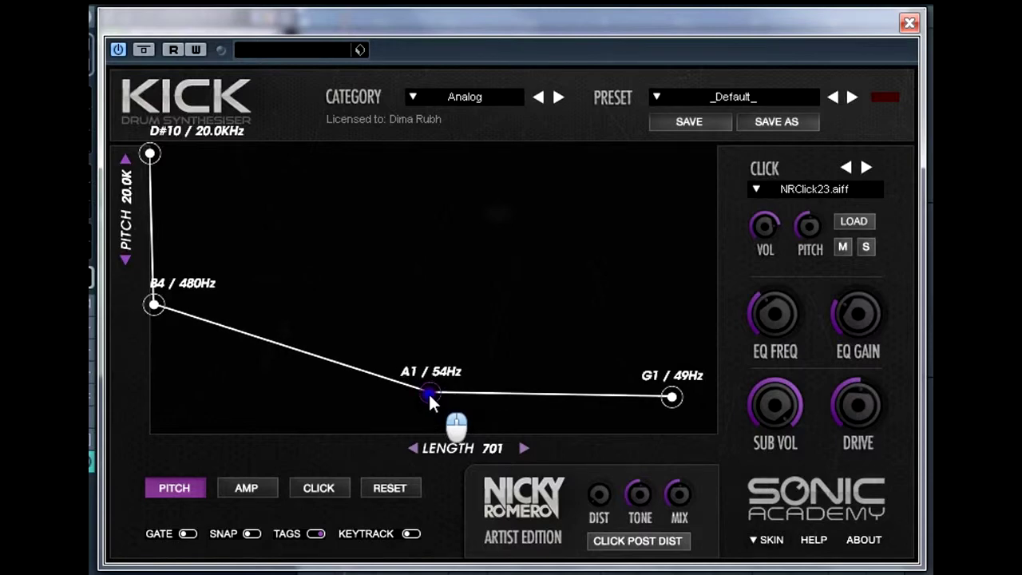
mouse_move(428, 391)
mouse_down()
mouse_move(428, 377)
mouse_move(427, 389)
mouse_up()
drag(428, 392, 428, 388)
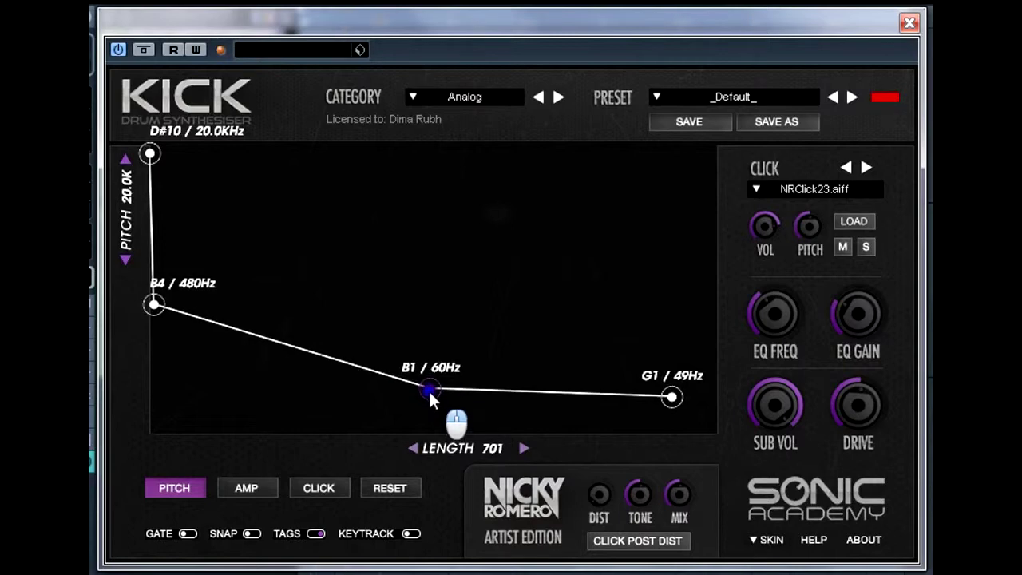
drag(428, 389, 427, 387)
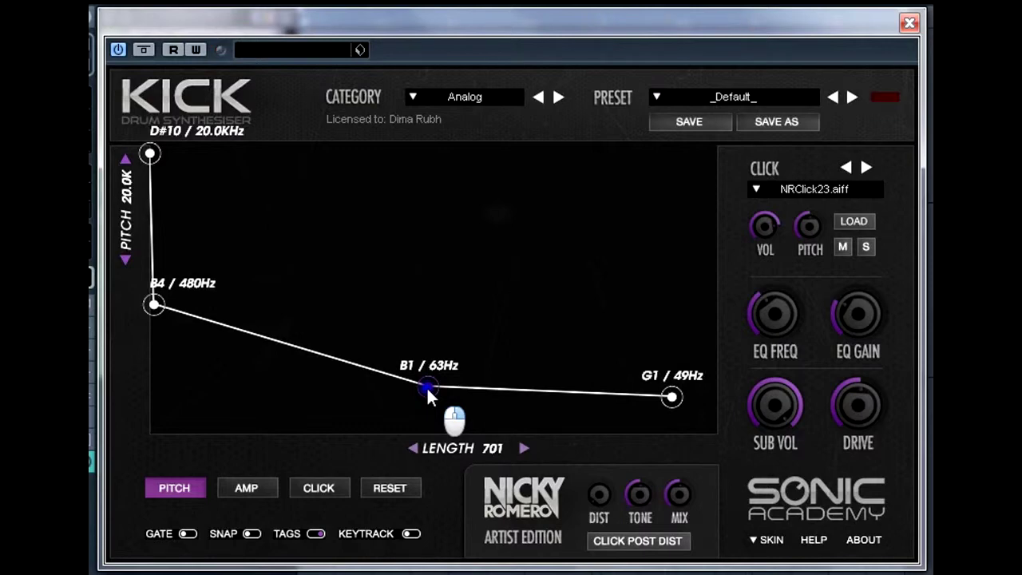
mouse_move(427, 390)
mouse_down()
mouse_move(424, 371)
mouse_move(428, 392)
mouse_up()
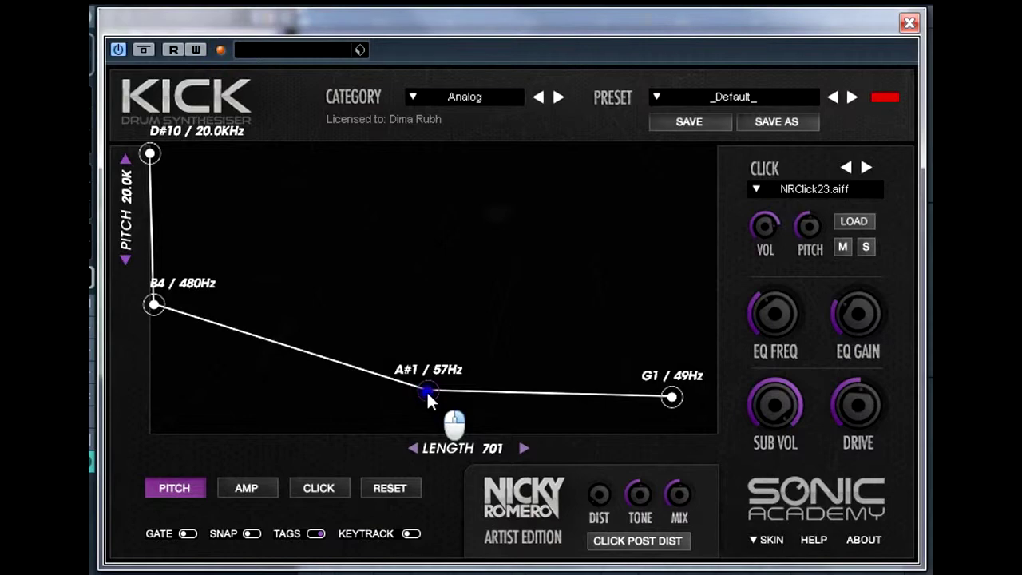
Move the second pitch point to about G2 / 99 Hz and add a point before it at the curve's start, about F#5 / 754 Hz
drag(151, 302, 313, 374)
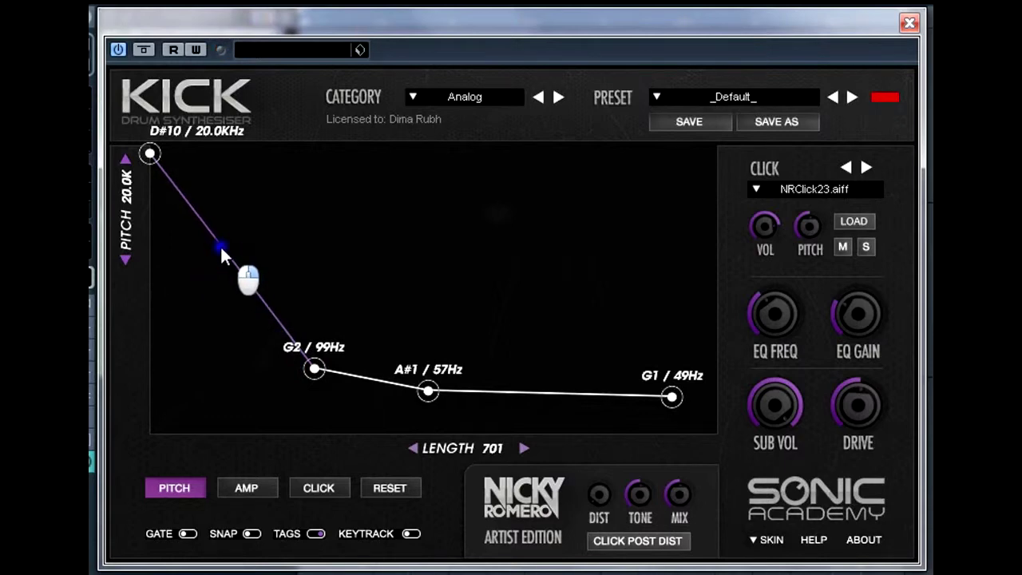
click(222, 245)
drag(225, 247, 147, 284)
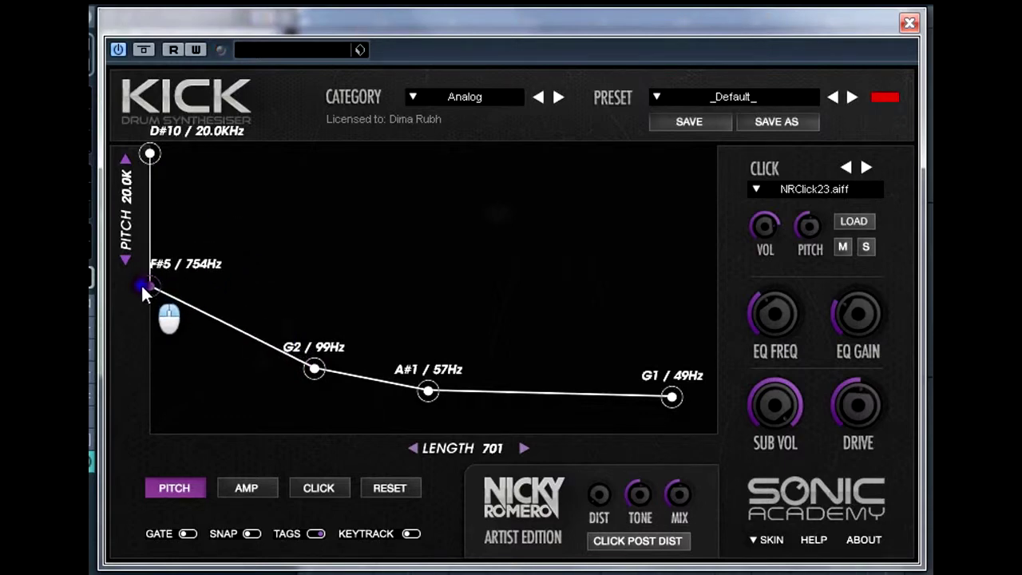
Shift the G2 pitch point closer to the start of the curve, try higher pitches and settle it at about G2 / 99 Hz
drag(316, 371, 257, 377)
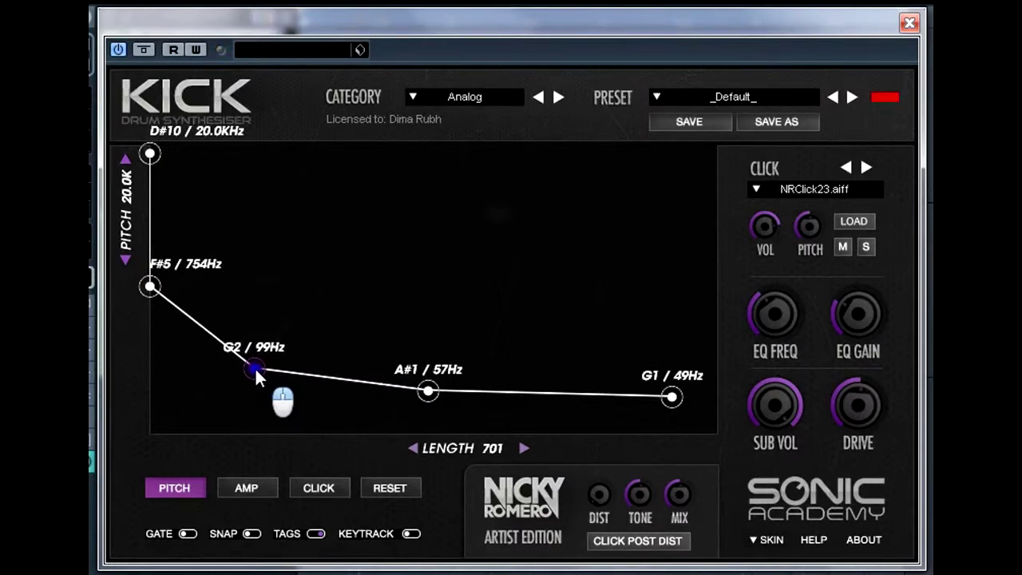
drag(255, 377, 247, 377)
drag(245, 367, 249, 346)
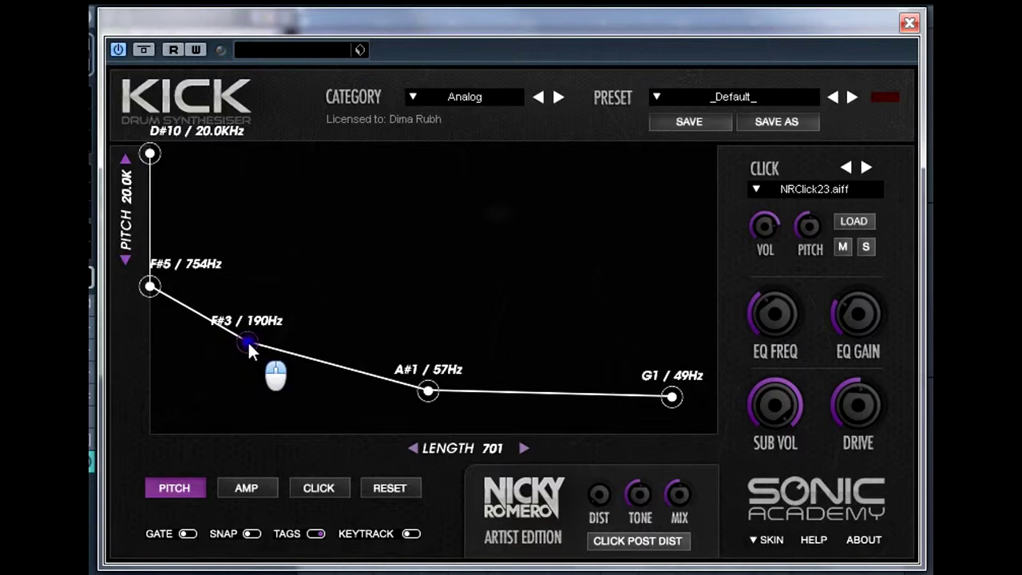
drag(248, 344, 248, 348)
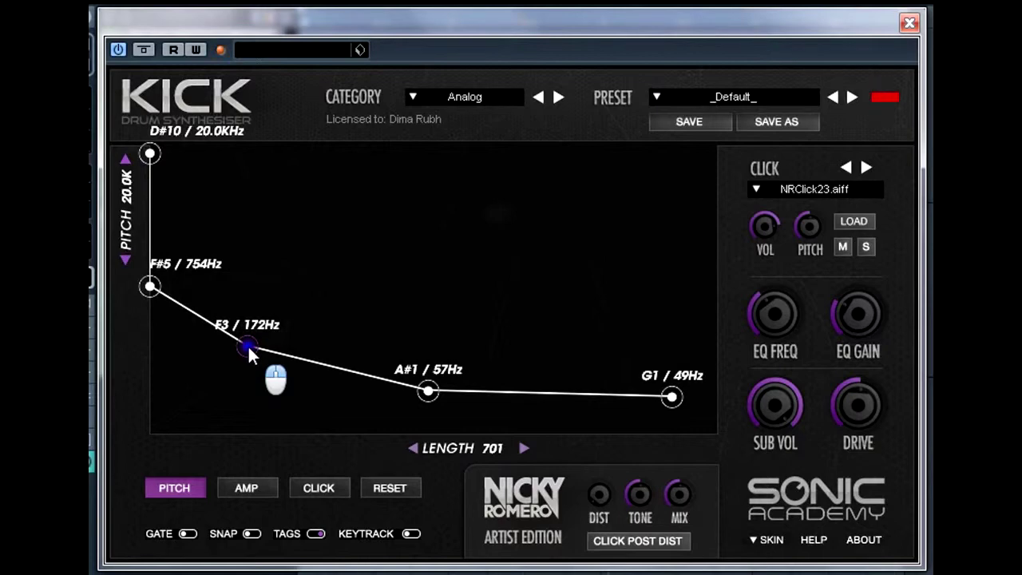
drag(249, 345, 248, 351)
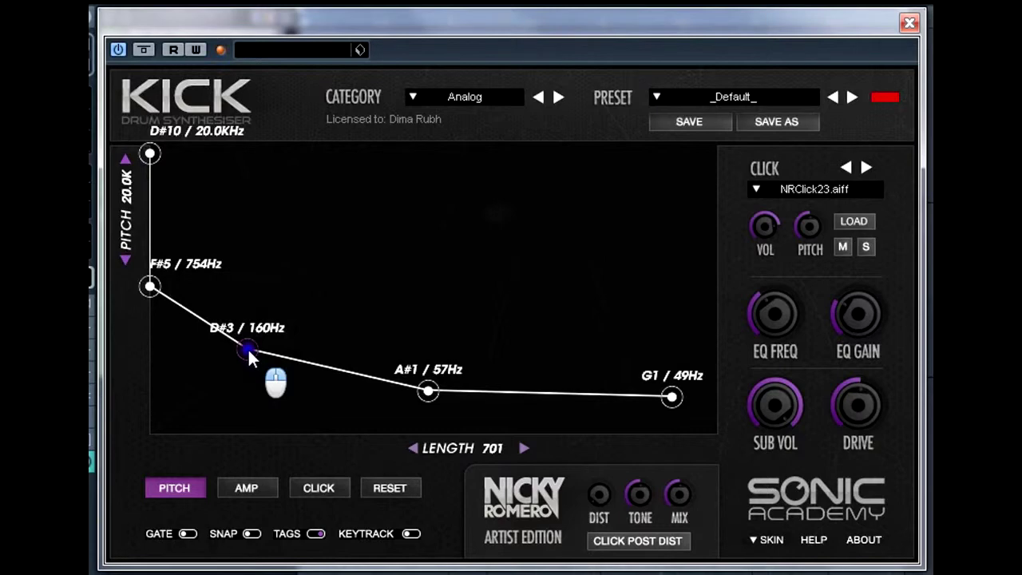
drag(249, 348, 251, 370)
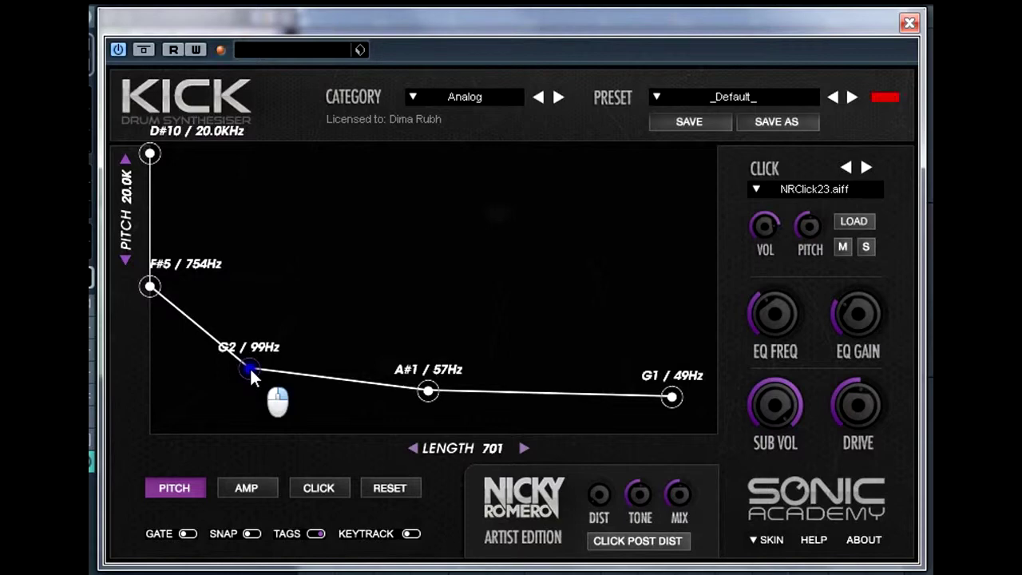
Lower the F#5 pitch point to about G4 / 403 Hz and the curve's starting point to about G7 / 3.1 kHz
click(151, 287)
drag(152, 286, 149, 309)
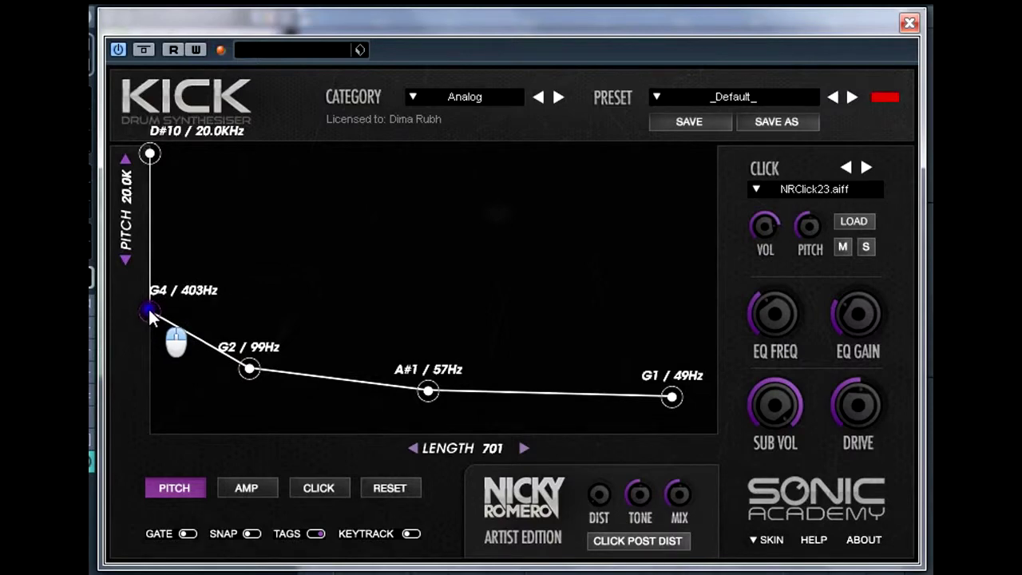
click(153, 157)
drag(156, 160, 142, 235)
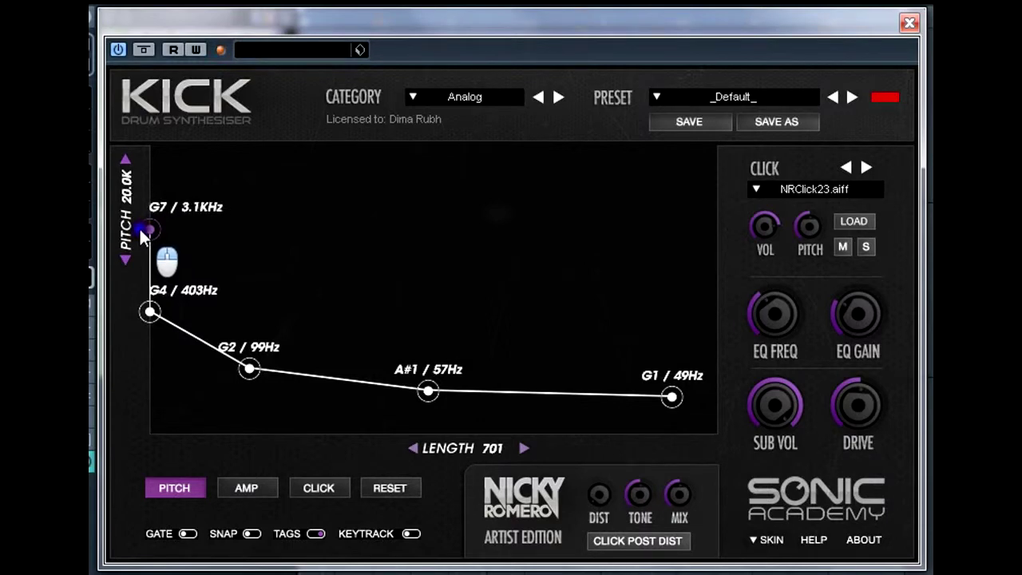
Lower the pitch curve's starting point to about G6 / 1.6 kHz and extend the envelope length to 988
drag(138, 227, 135, 257)
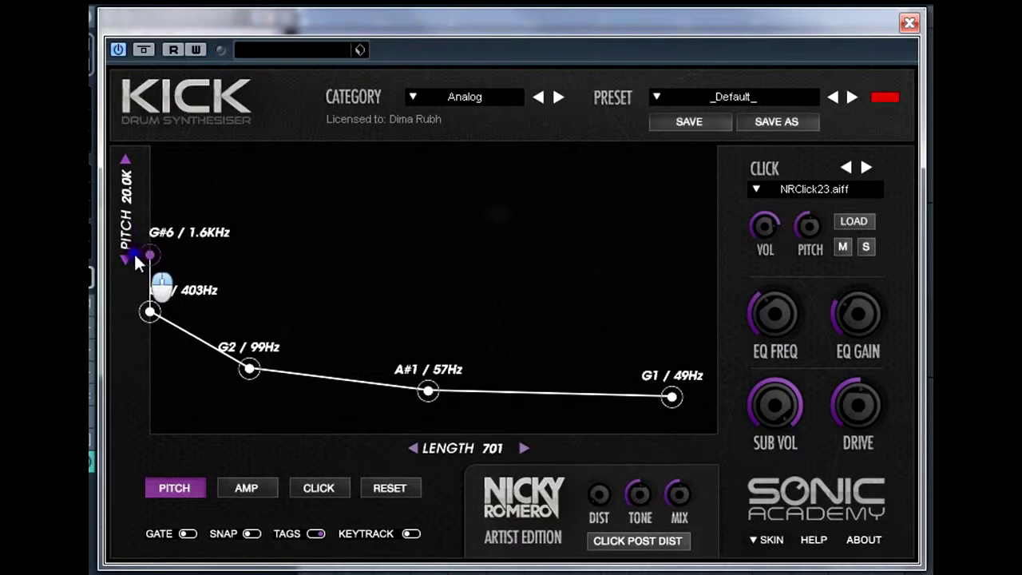
drag(135, 264, 135, 265)
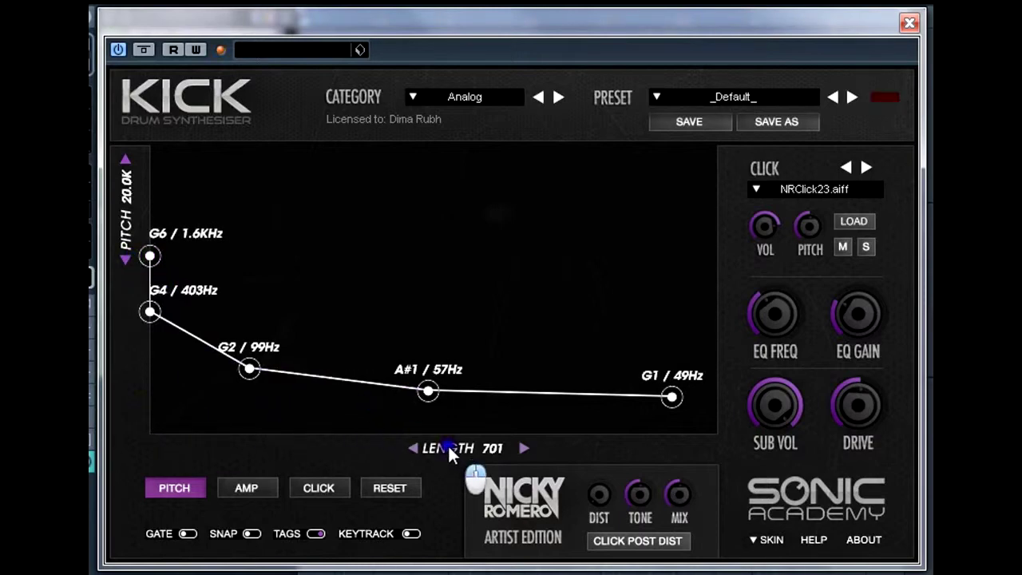
drag(448, 444, 481, 447)
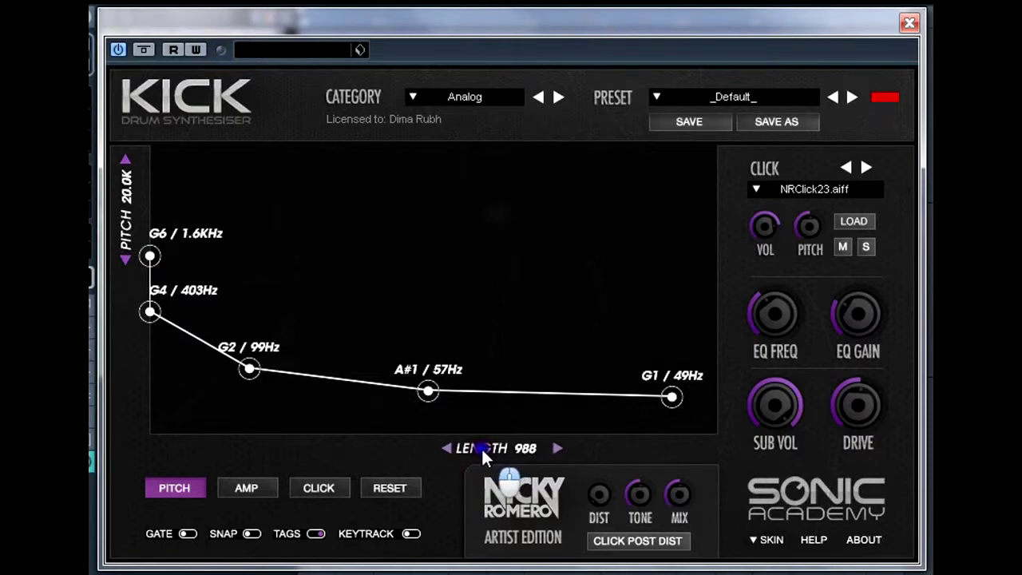
drag(481, 447, 480, 448)
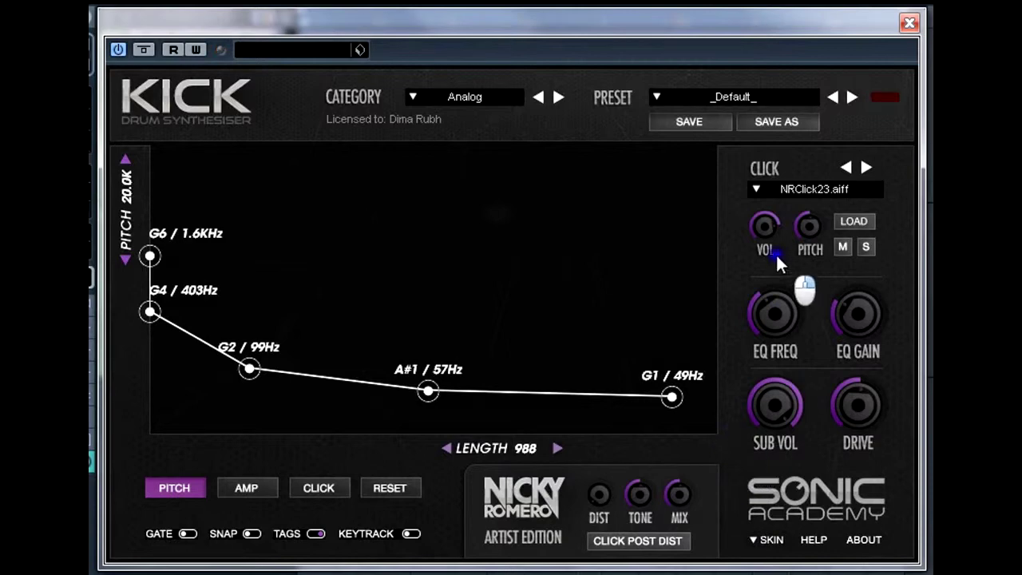
Audition the click samples from Clicks 01.aiff onward and choose Clicks 05.aiff
click(797, 192)
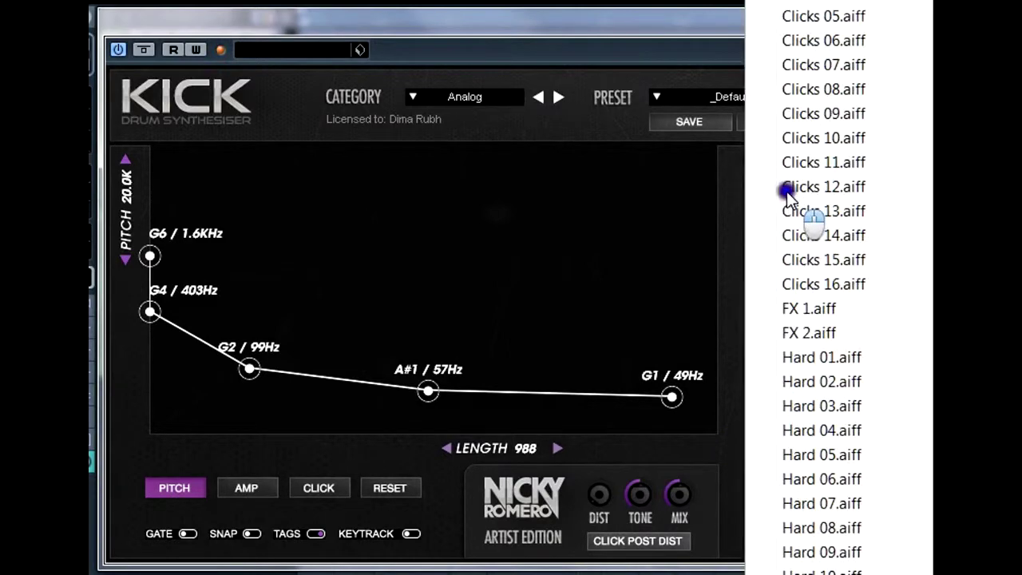
key(Escape)
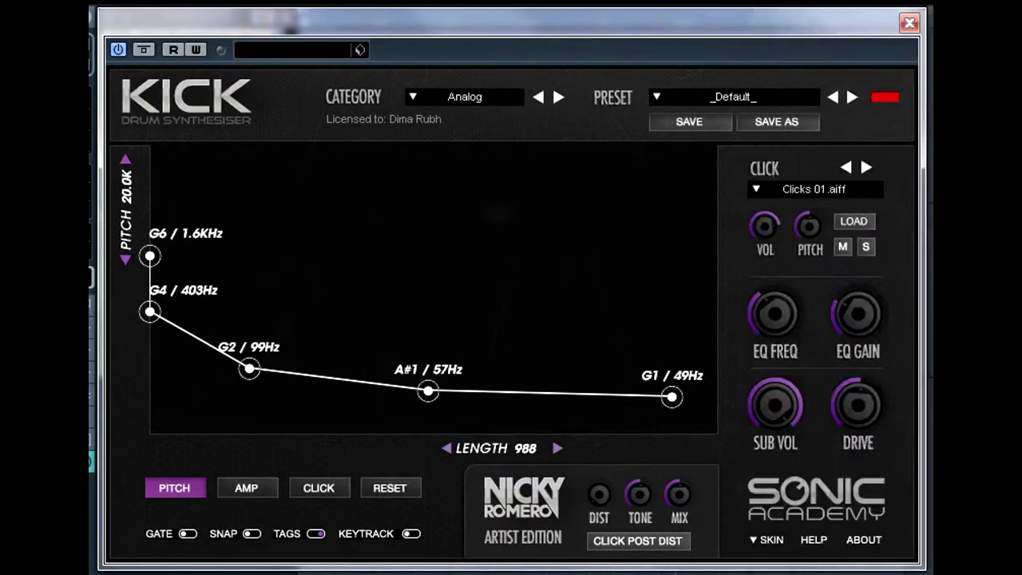
click(866, 168)
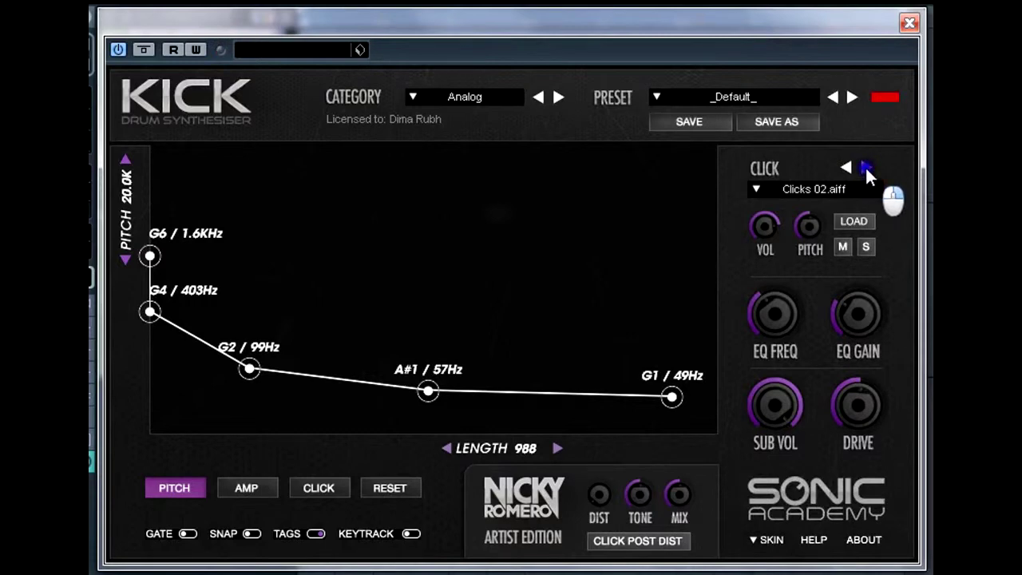
click(866, 168)
click(866, 168)
click(866, 167)
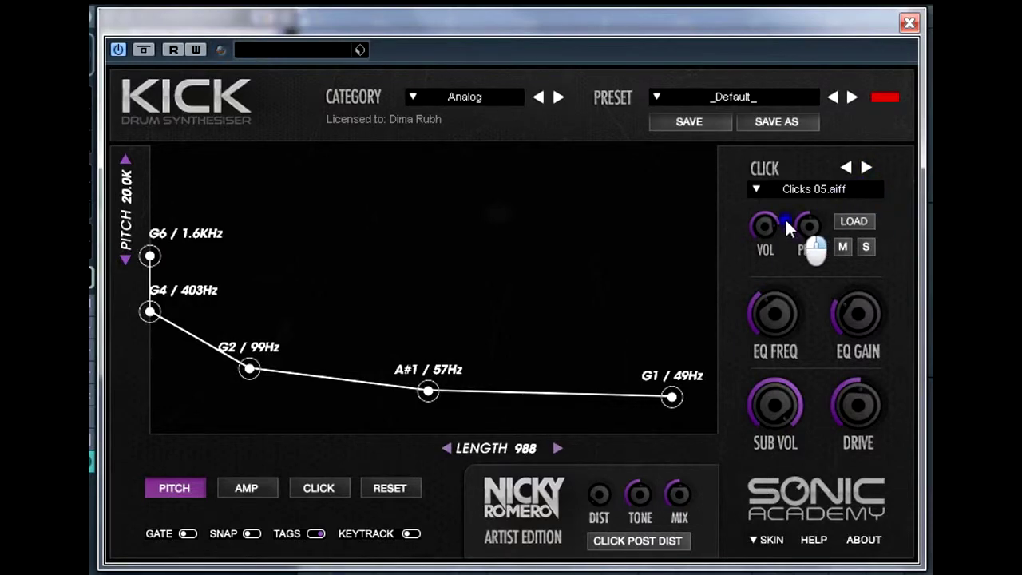
Raise the click volume, click pitch and EQ frequency, and reduce the EQ gain, sub volume and drive
click(762, 228)
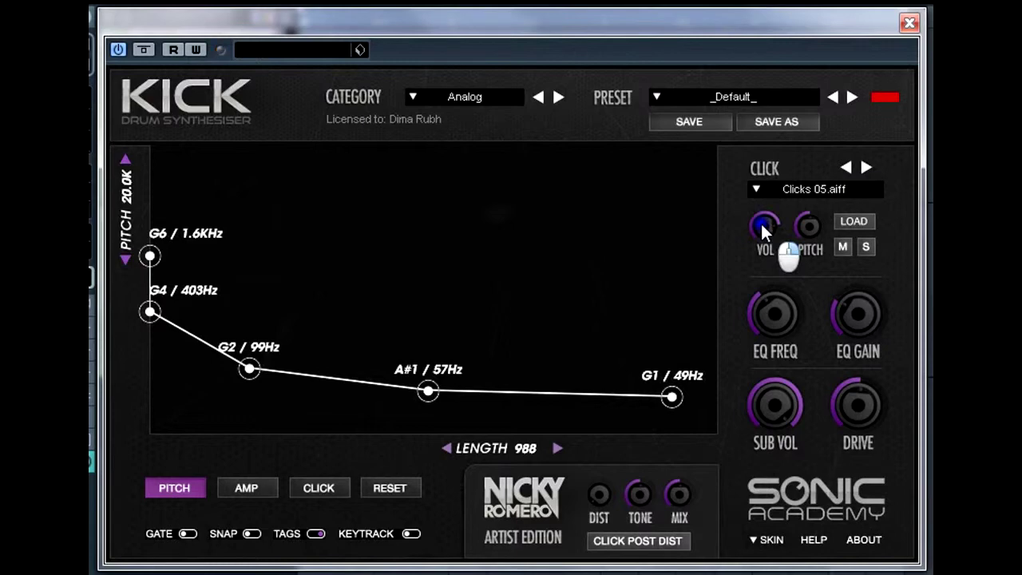
click(765, 388)
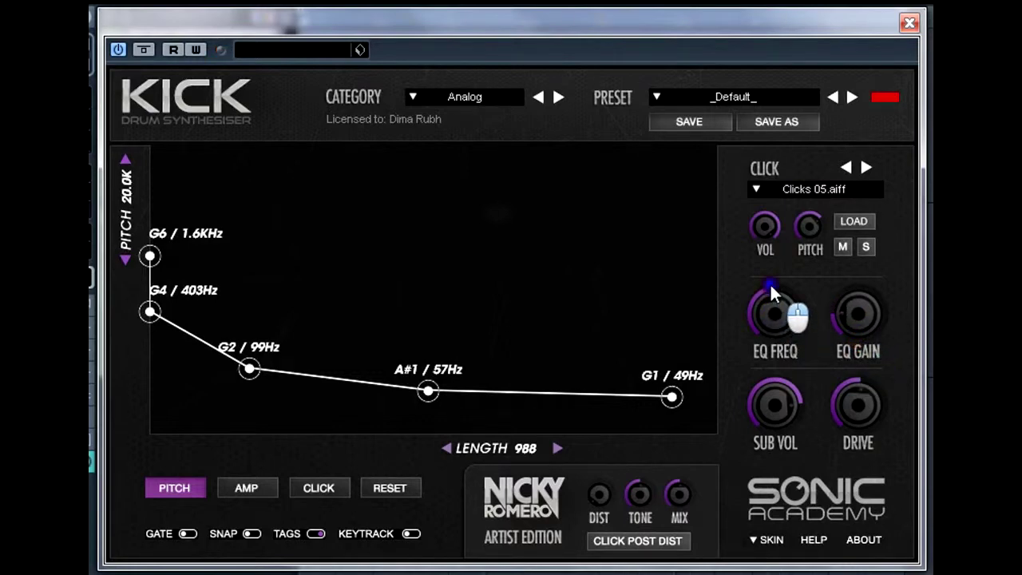
drag(771, 280, 807, 216)
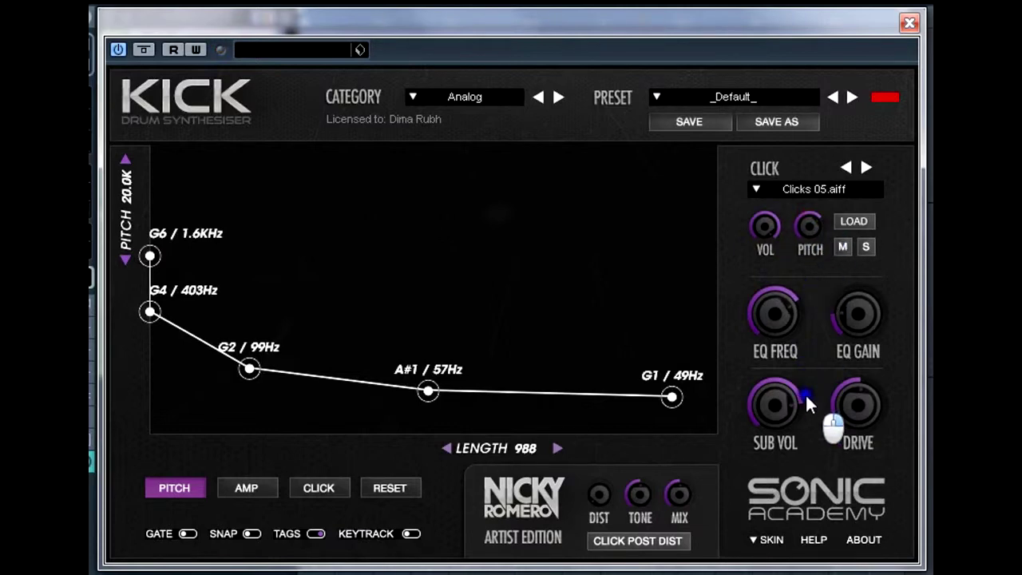
drag(857, 395, 844, 451)
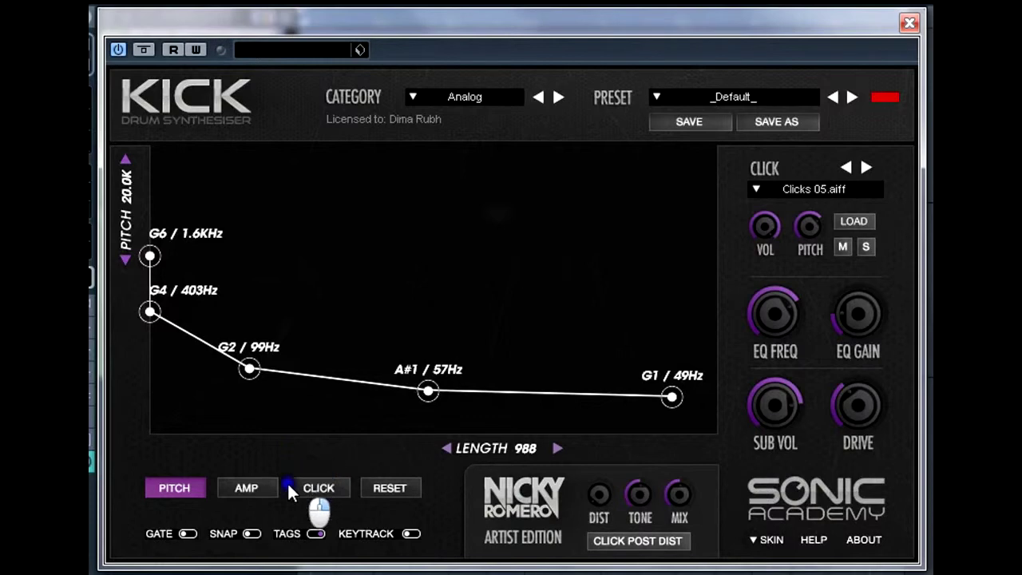
Show the amp envelope, raise its starting point slightly above mid-height and reduce the pitch range to 17.6K
click(253, 489)
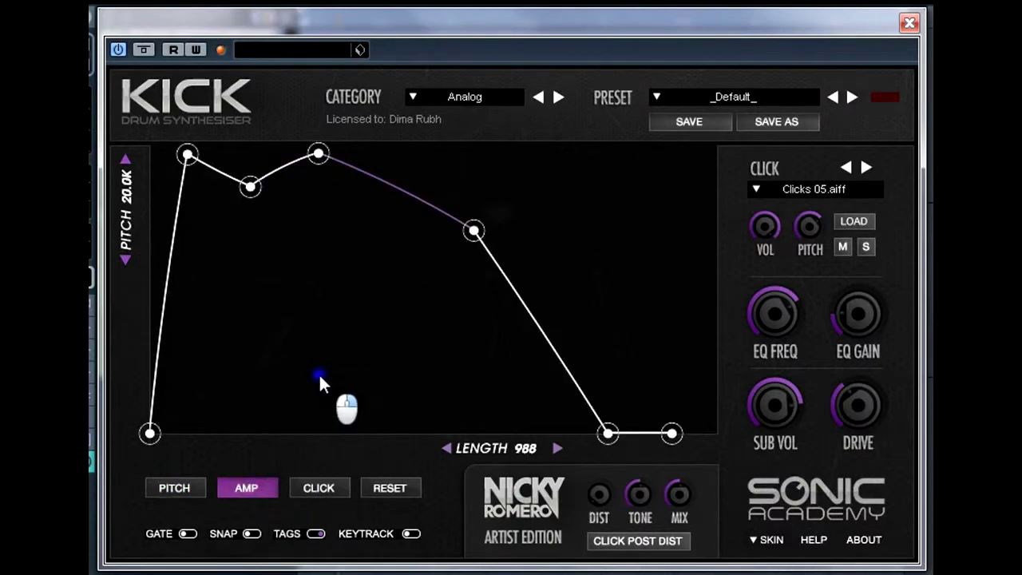
drag(144, 432, 139, 323)
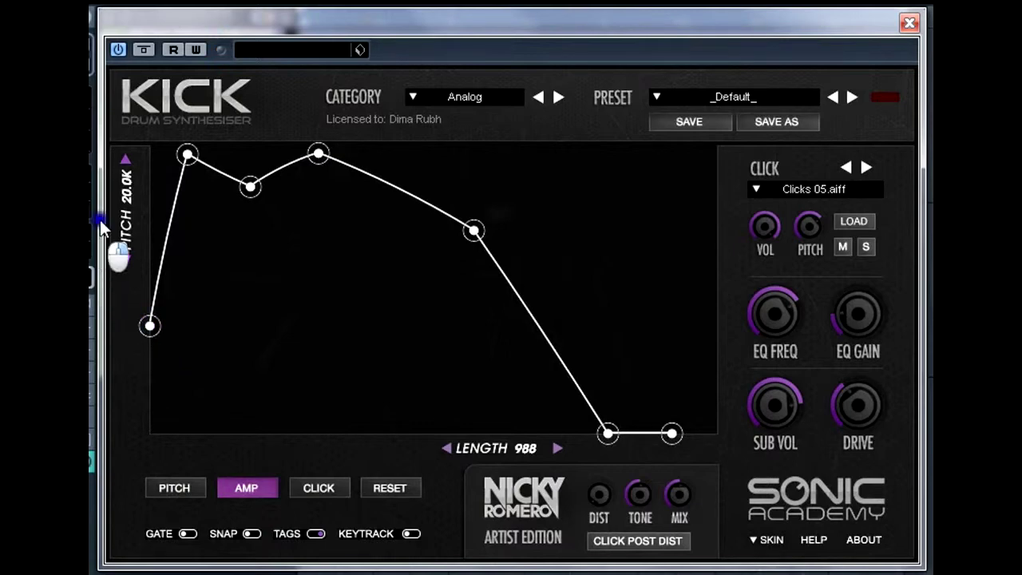
mouse_move(126, 227)
mouse_down()
mouse_move(125, 246)
mouse_move(125, 232)
mouse_up()
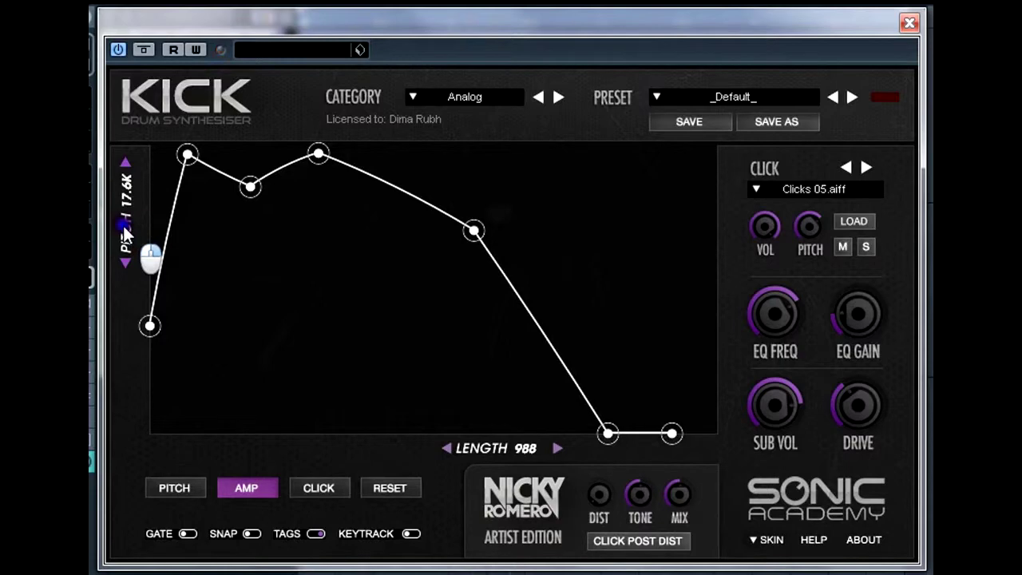
drag(148, 323, 138, 263)
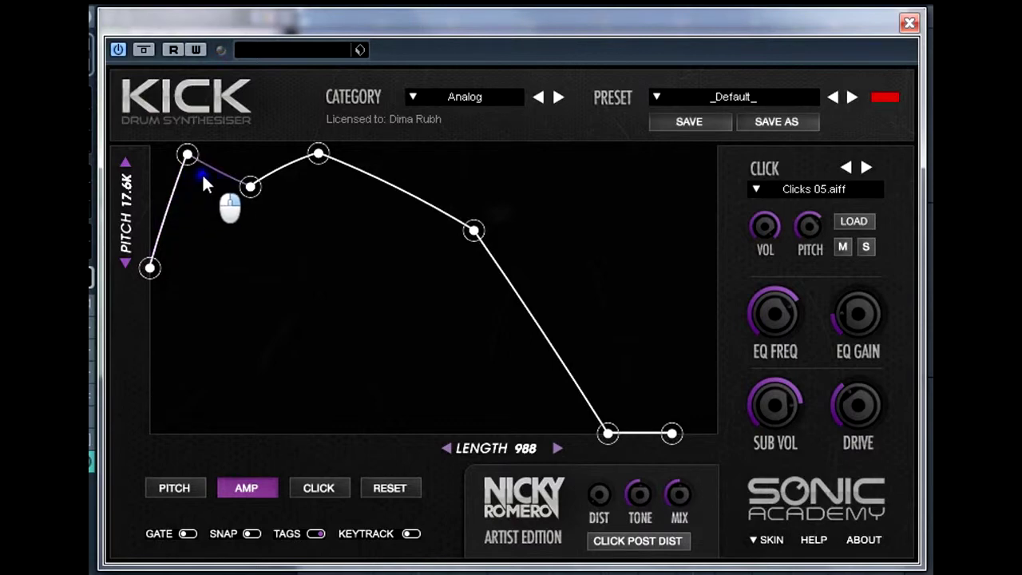
Deepen the amp envelope's dip, move the second peak earlier and lower, and shift the following point slightly earlier and higher
drag(249, 192, 236, 249)
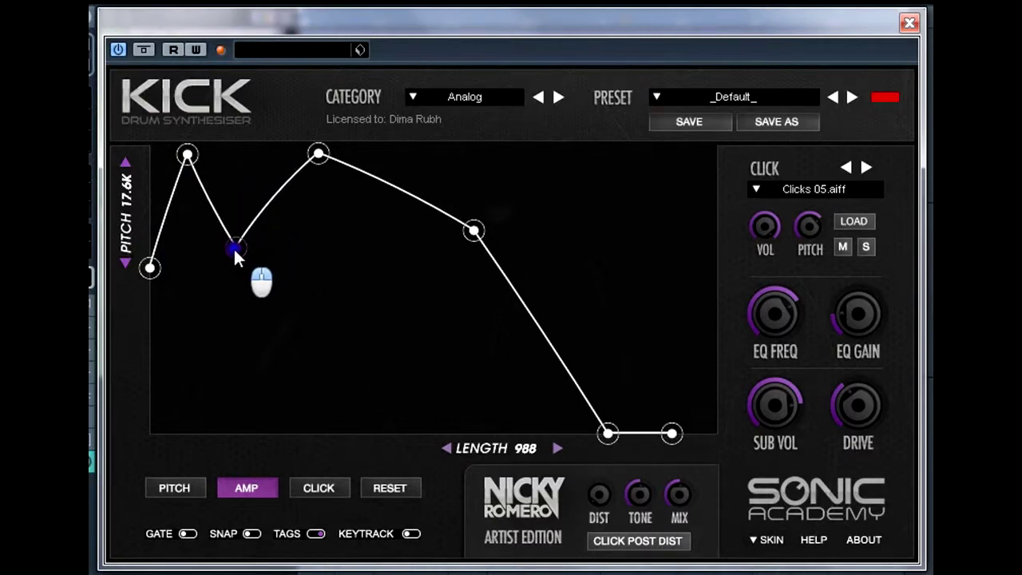
drag(236, 249, 237, 255)
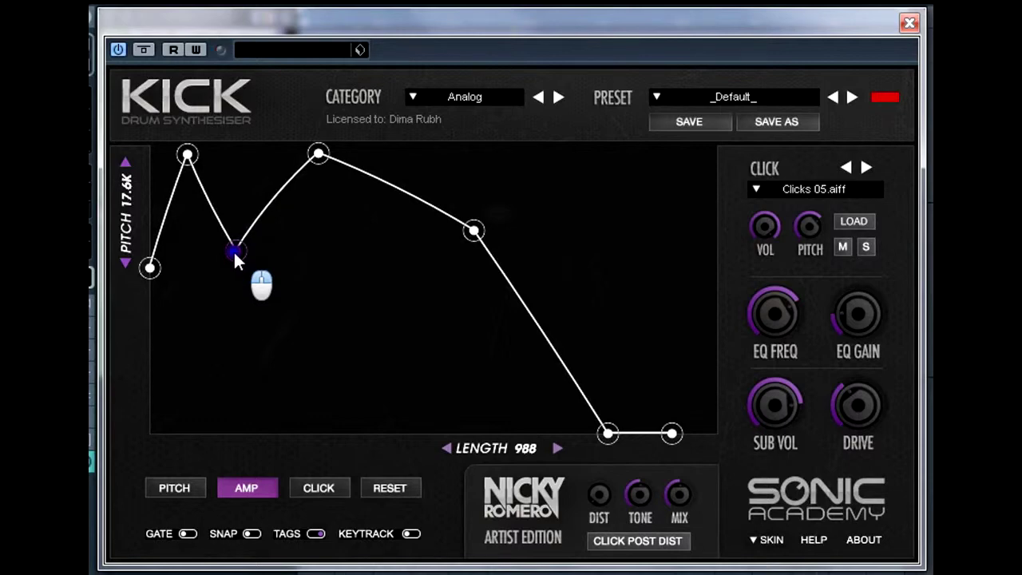
drag(315, 157, 285, 175)
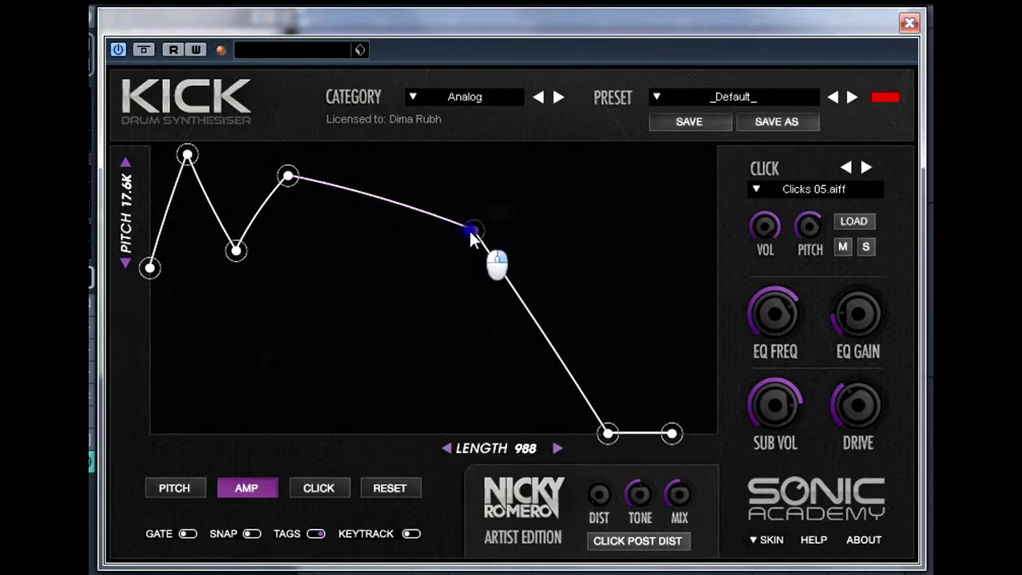
drag(472, 231, 461, 215)
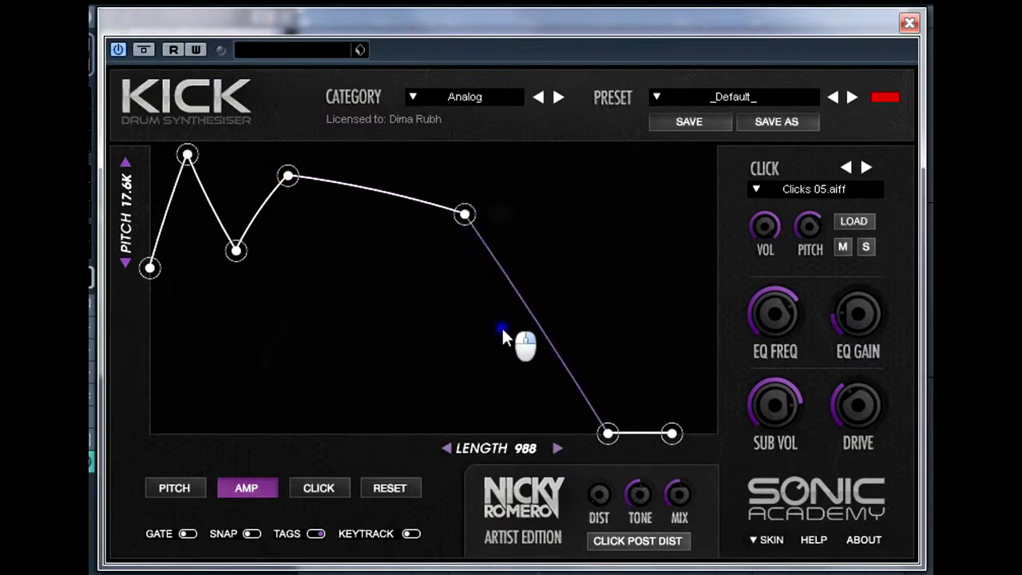
Add an amp envelope point near the end of the decay, bow the segments before it outward and shorten the tail
click(587, 398)
drag(580, 402, 509, 480)
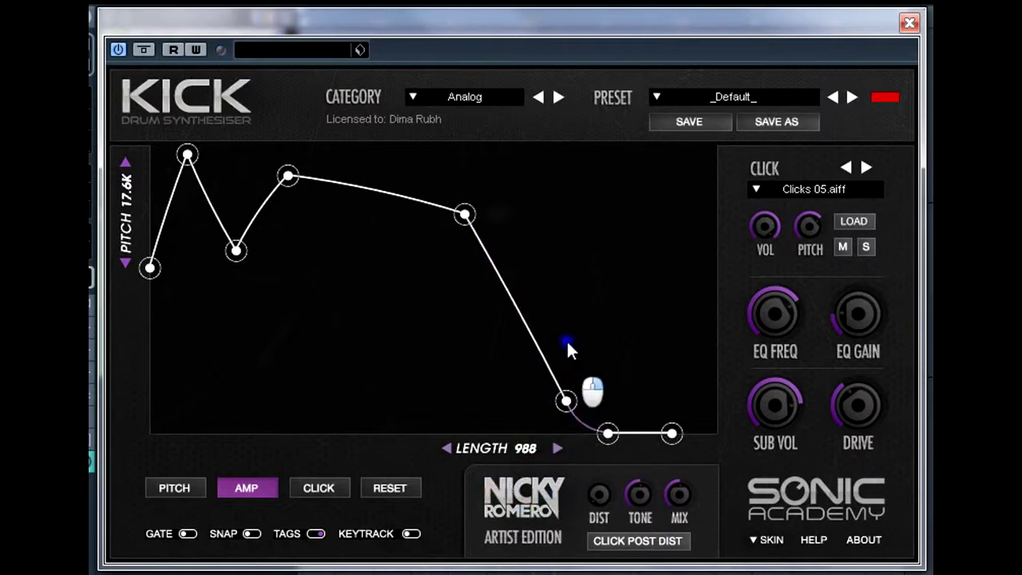
mouse_move(519, 295)
mouse_down()
mouse_move(508, 302)
mouse_move(537, 294)
mouse_move(526, 295)
mouse_up()
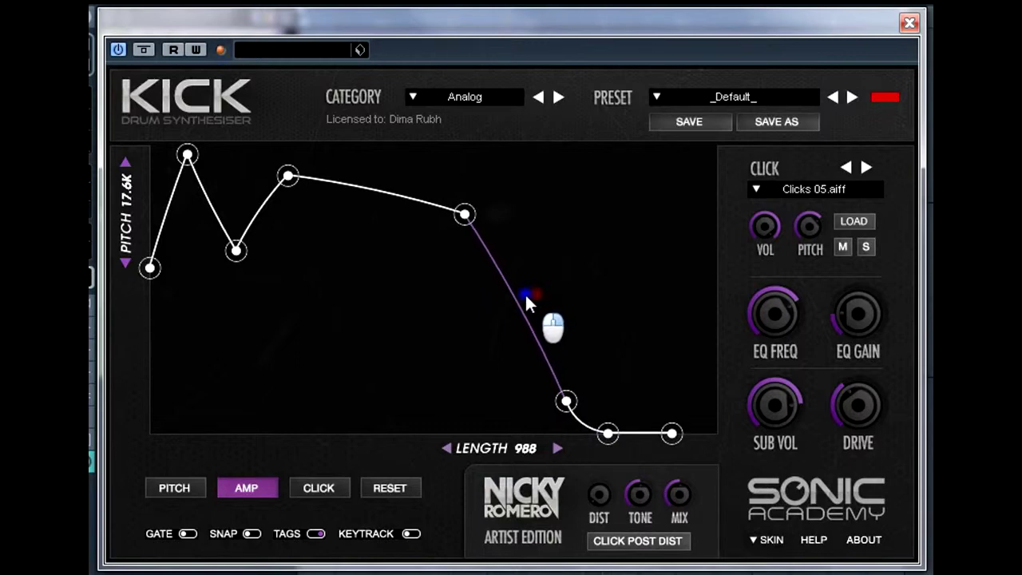
drag(392, 186, 408, 148)
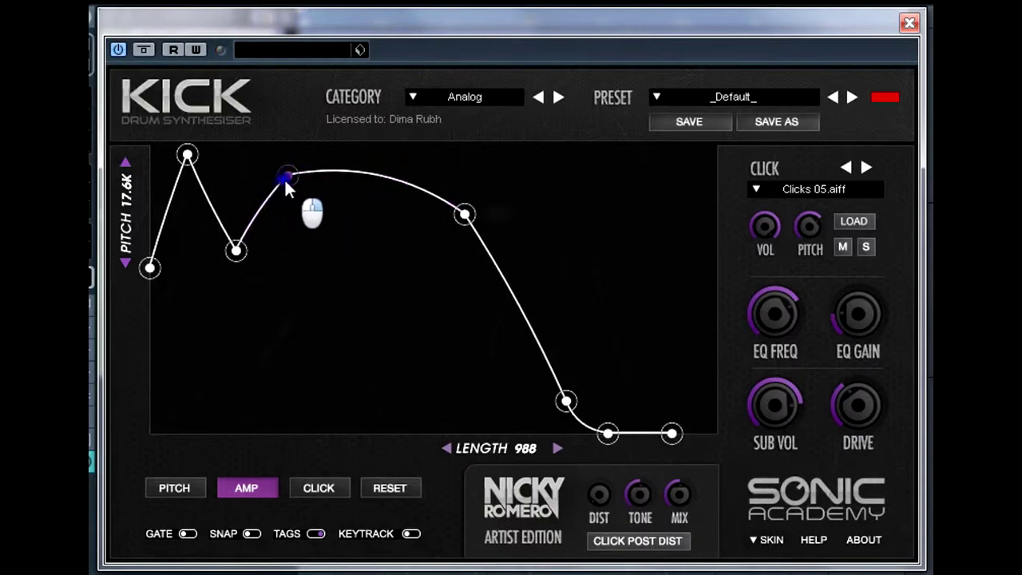
drag(284, 178, 281, 186)
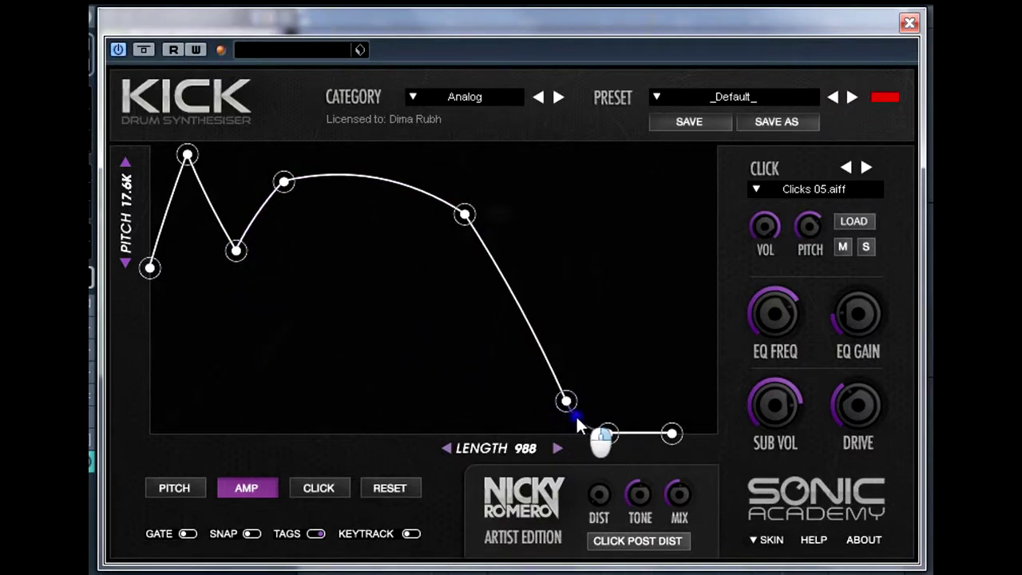
drag(606, 433, 526, 400)
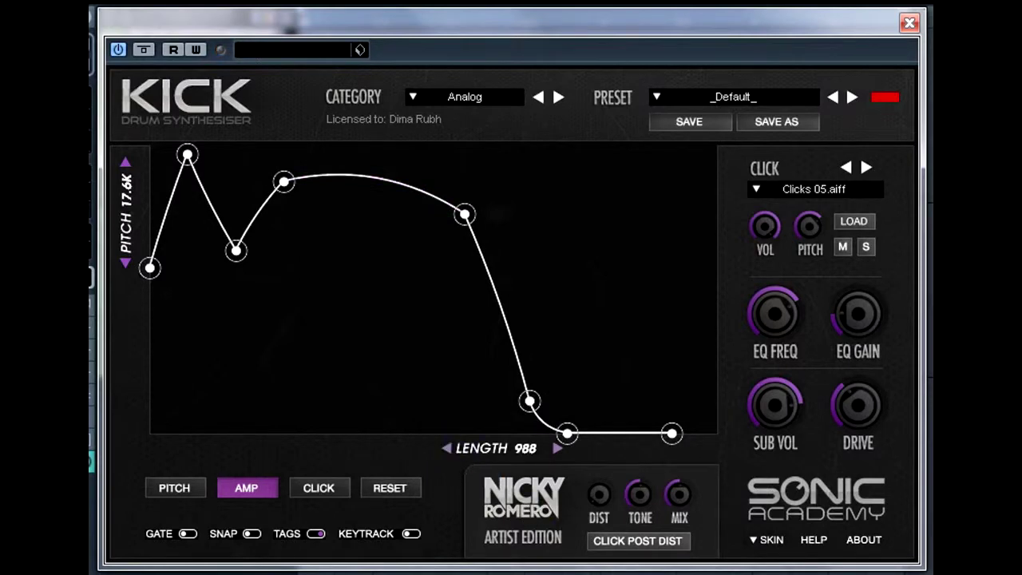
Check the click envelope and save the sound as a new preset in the Analog folder, named after its author plus Kick_1
click(324, 488)
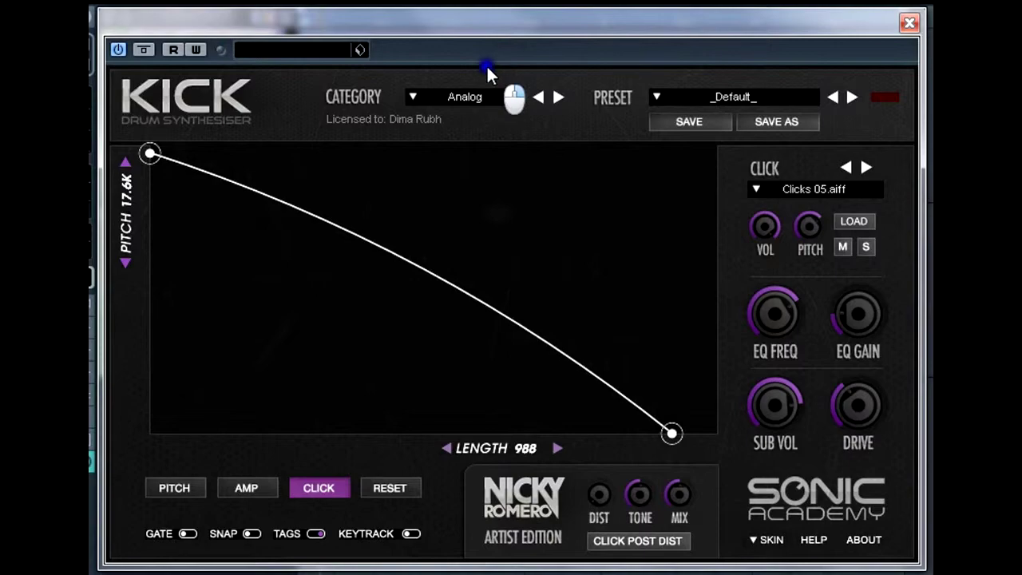
click(773, 120)
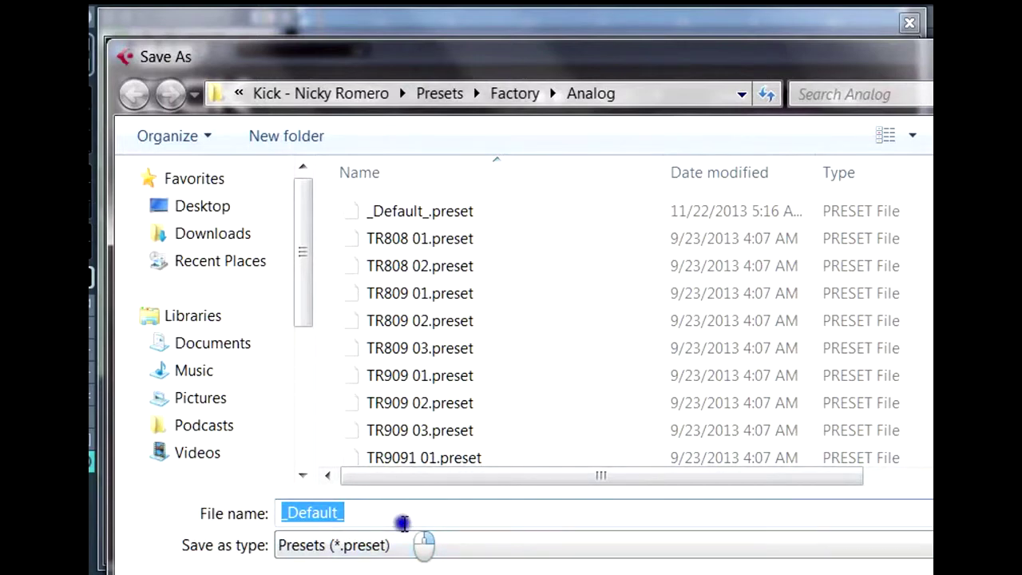
text(Dima_Rubh_Kick_1)
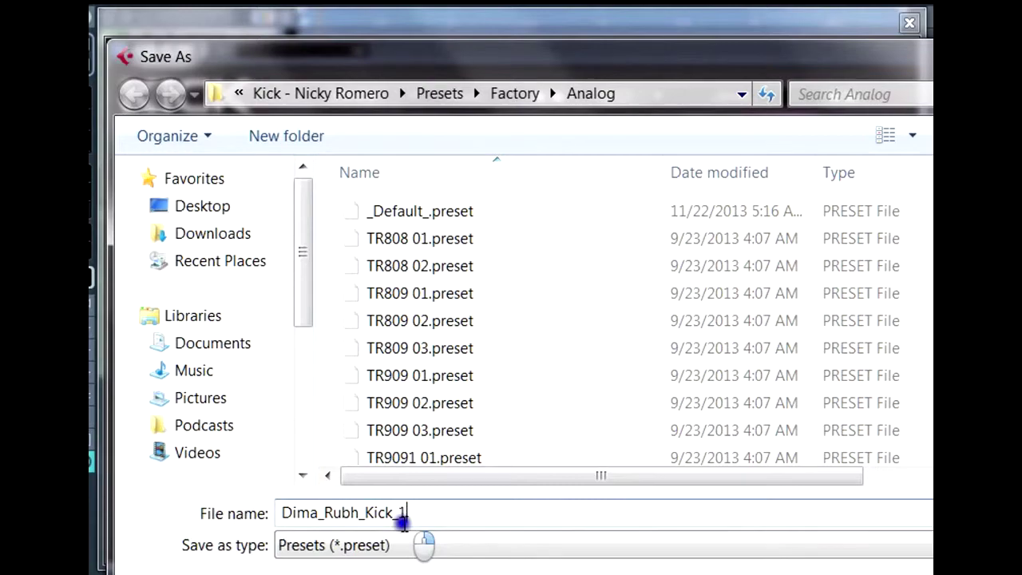
key(Return)
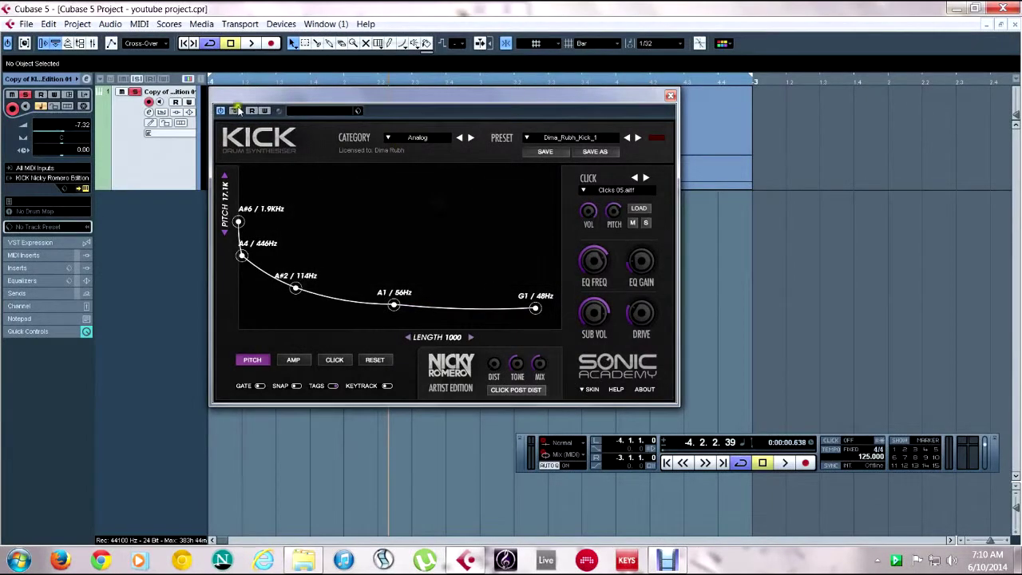
Close the KICK window and load the stereo FabFilter Pro-Q in the kick track's first insert slot
click(670, 95)
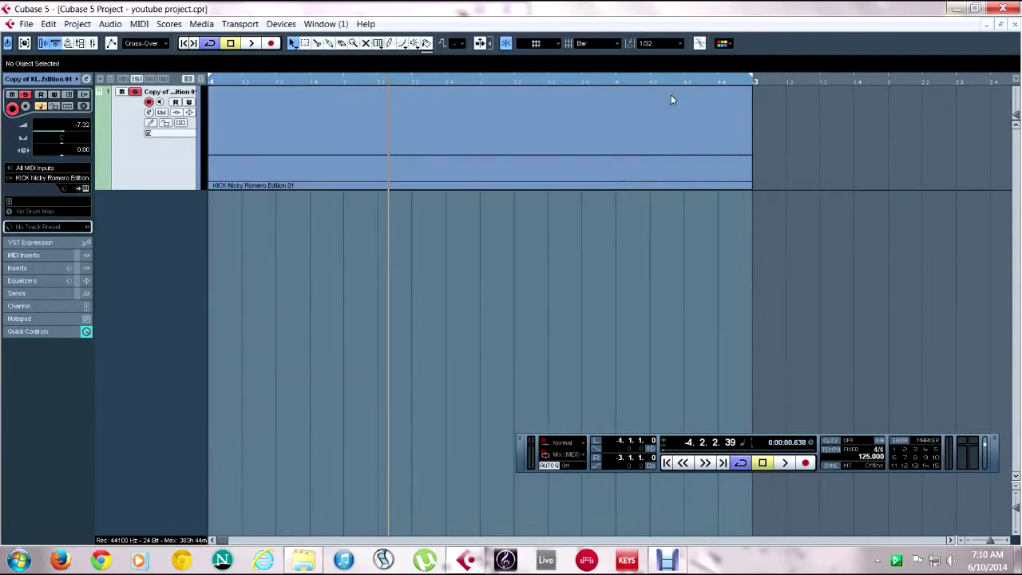
click(45, 267)
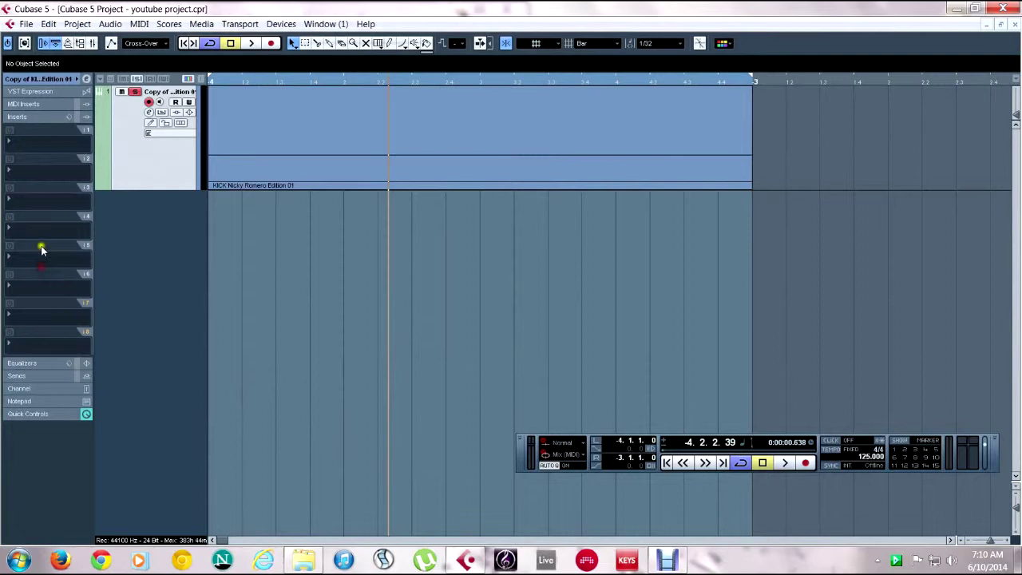
click(32, 145)
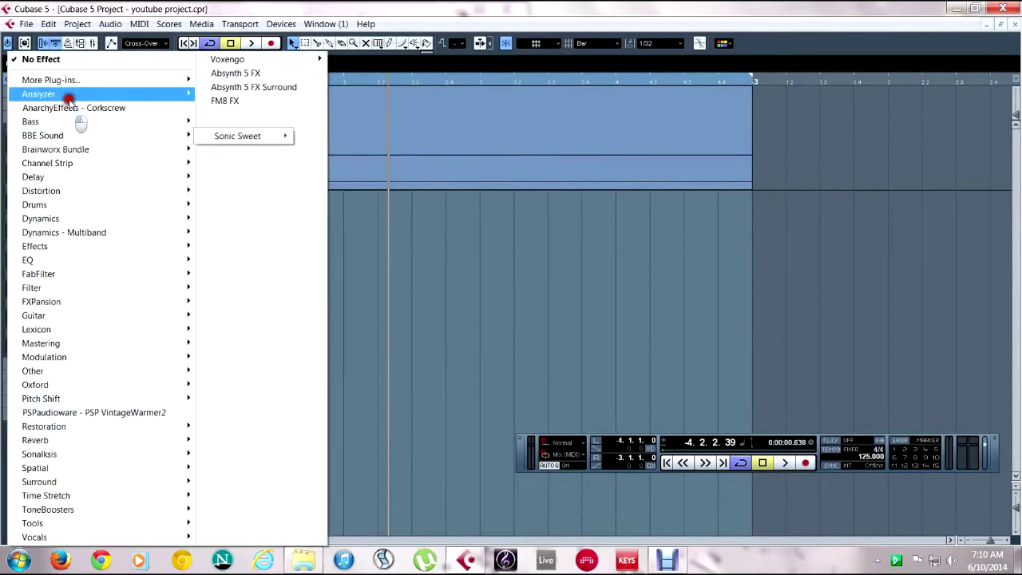
mouse_move(85, 272)
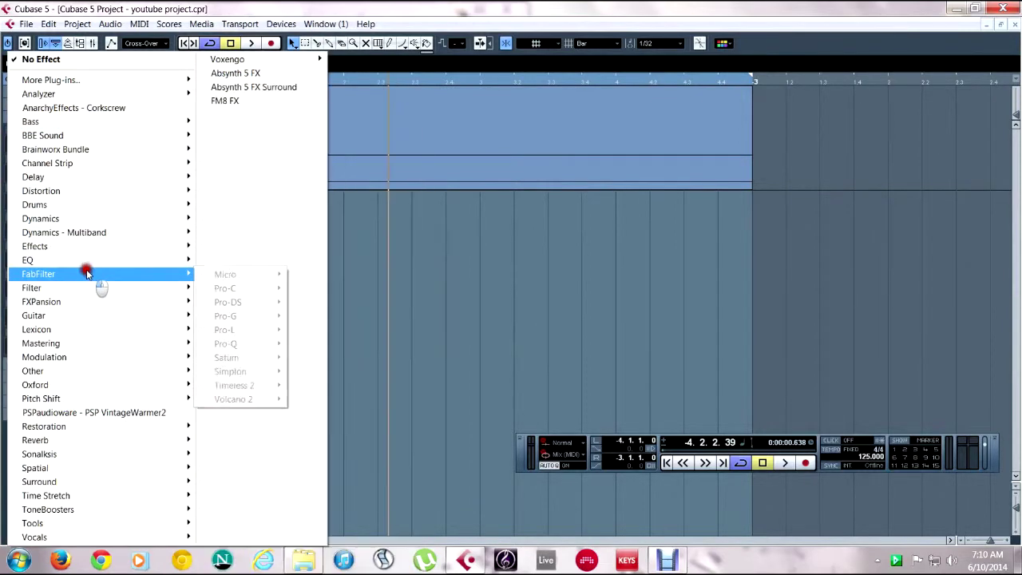
click(246, 344)
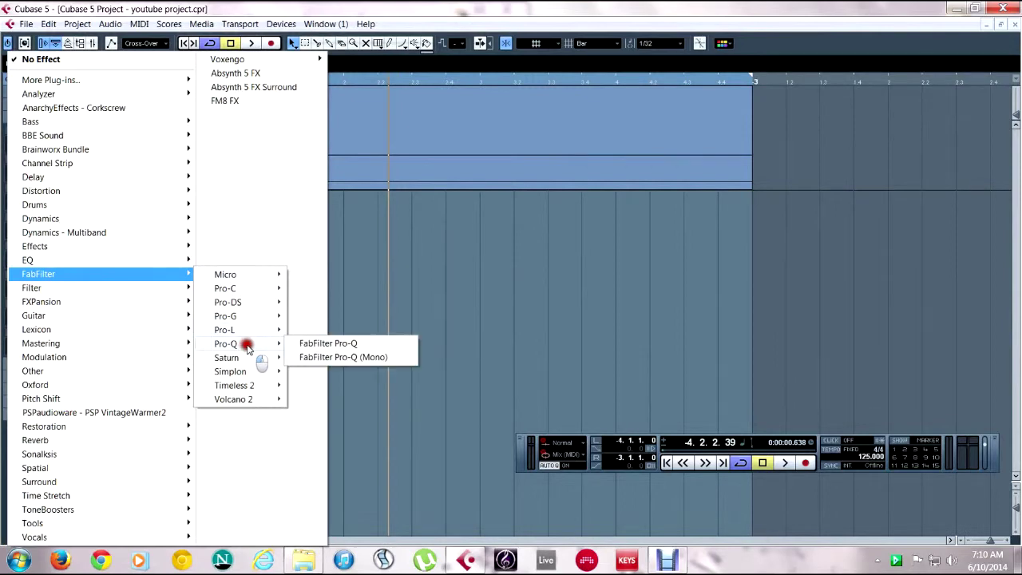
click(313, 343)
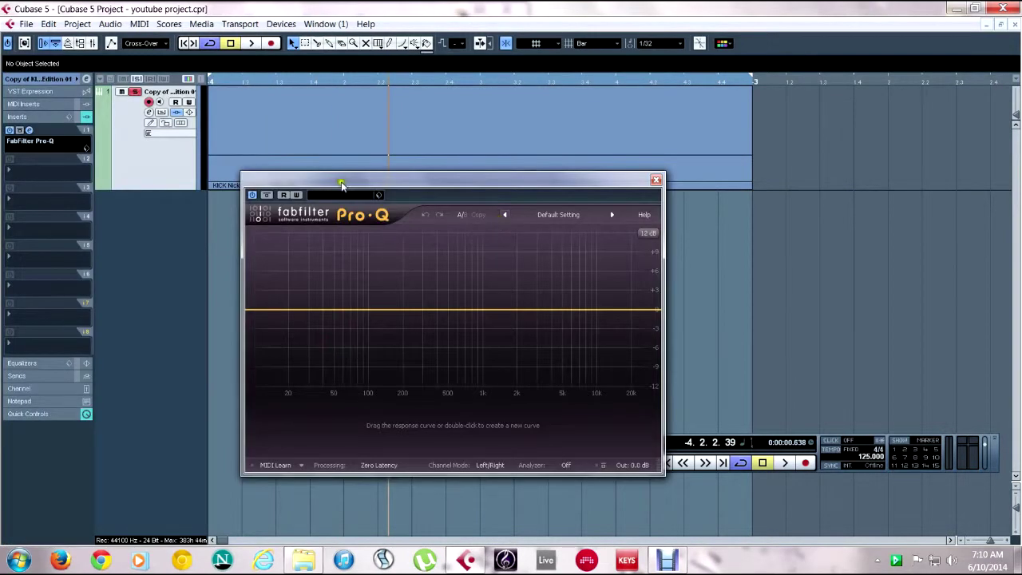
With playback running, add a low-cut band at about 39 Hz in Pro-Q, raise its Q slightly and close the equalizer
drag(343, 183, 424, 145)
double_click(349, 276)
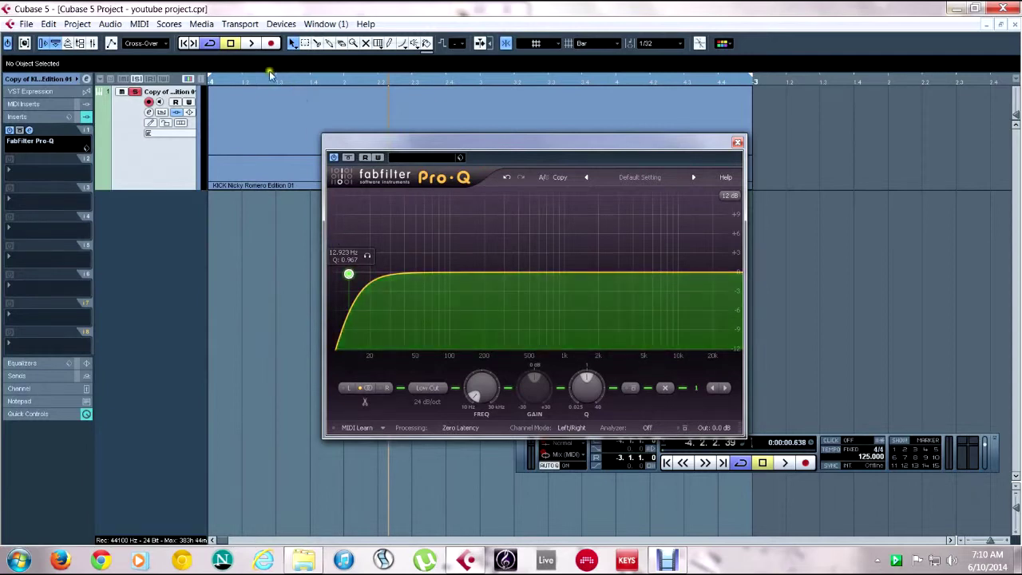
click(249, 45)
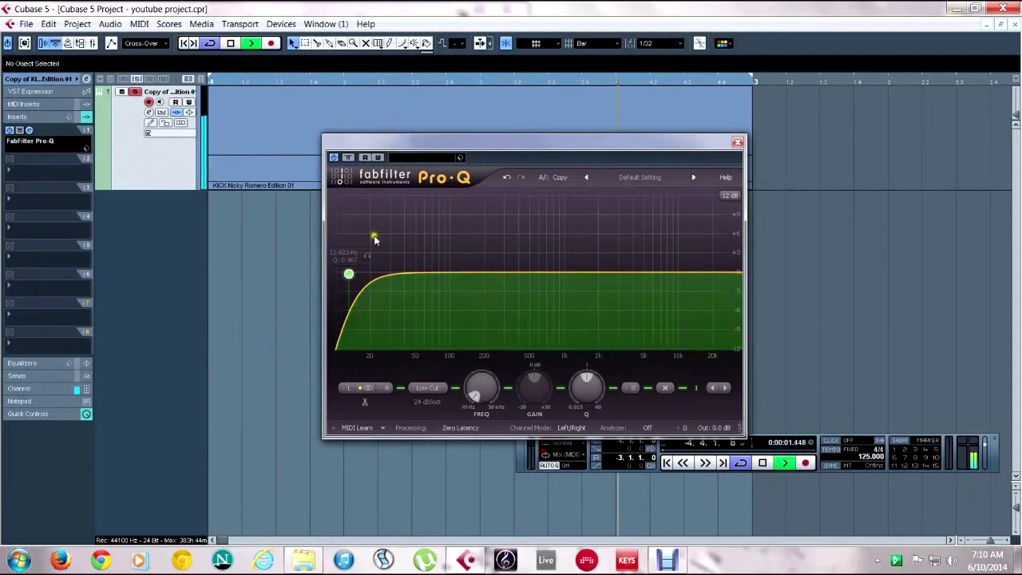
drag(367, 256, 422, 244)
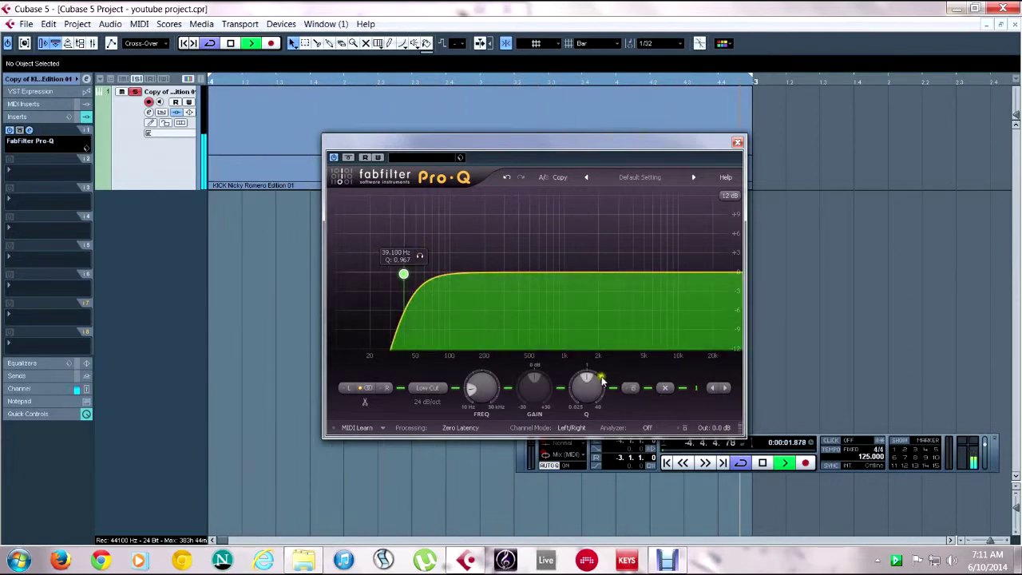
mouse_move(581, 391)
mouse_down()
mouse_move(595, 408)
mouse_move(594, 384)
mouse_up()
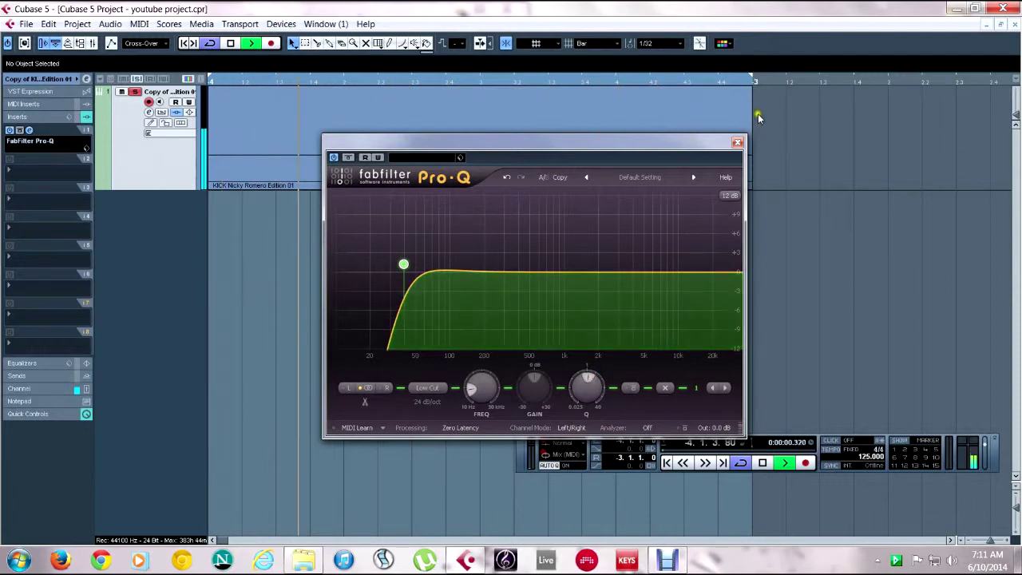
click(738, 143)
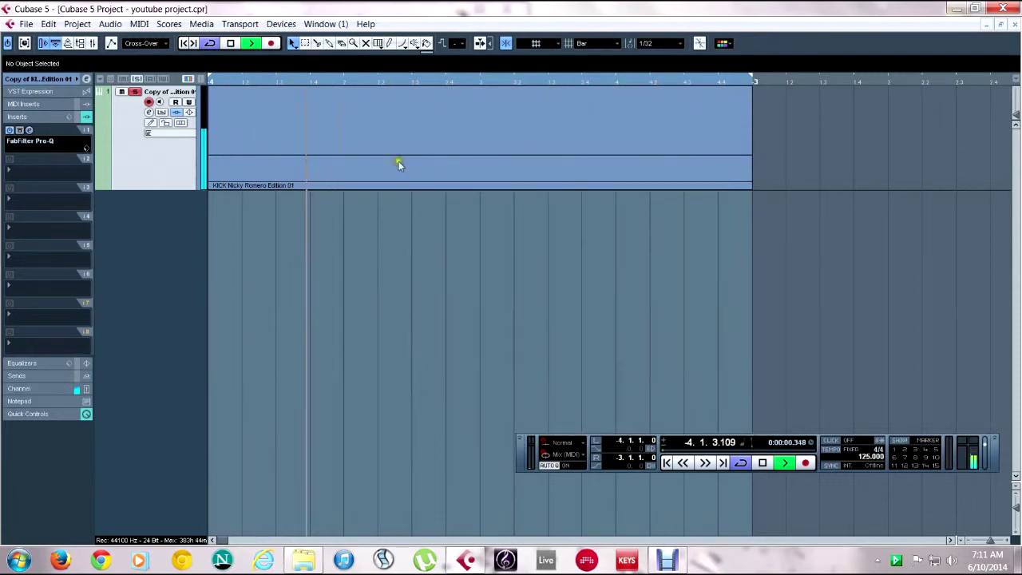
Load the s(M)exoscope plug-in in the kick track's sixth insert slot and reposition its window over the empty arrangement area
click(34, 287)
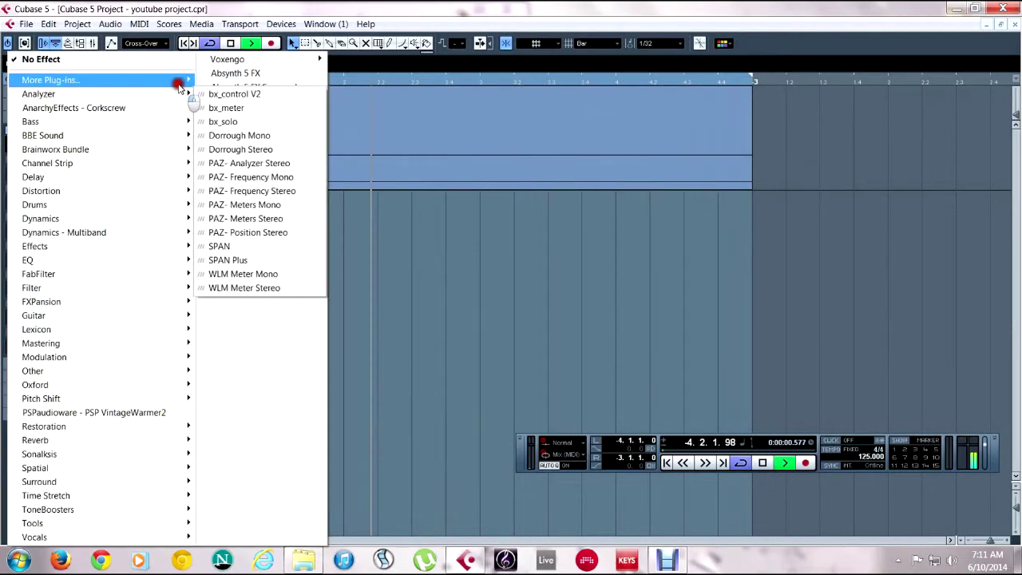
mouse_move(182, 83)
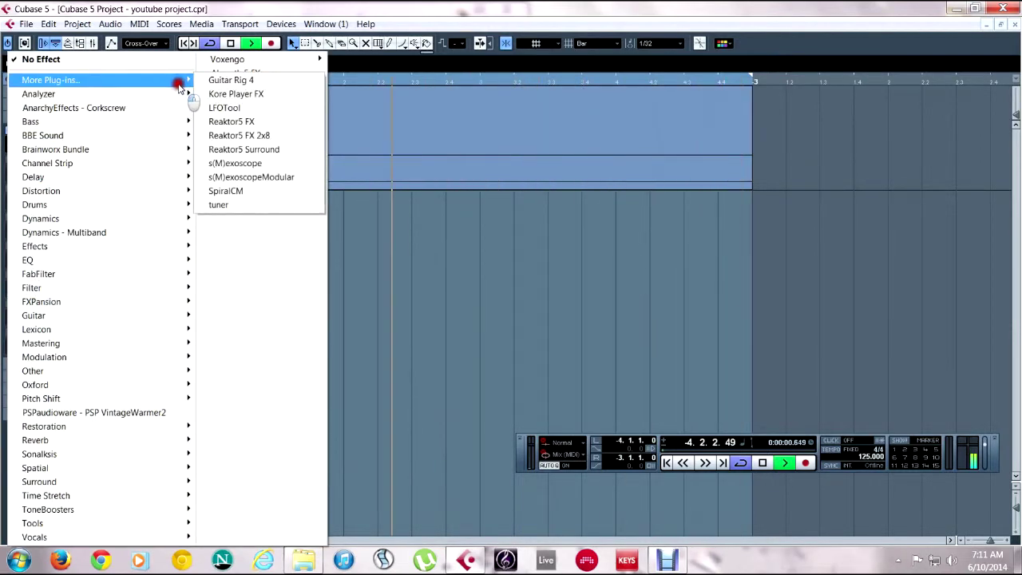
click(248, 163)
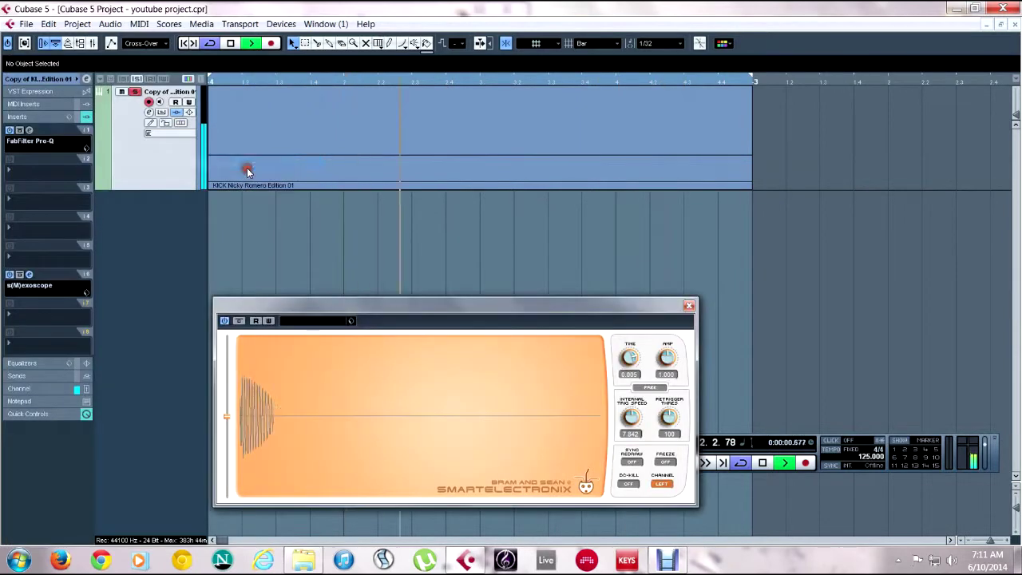
drag(427, 303, 520, 215)
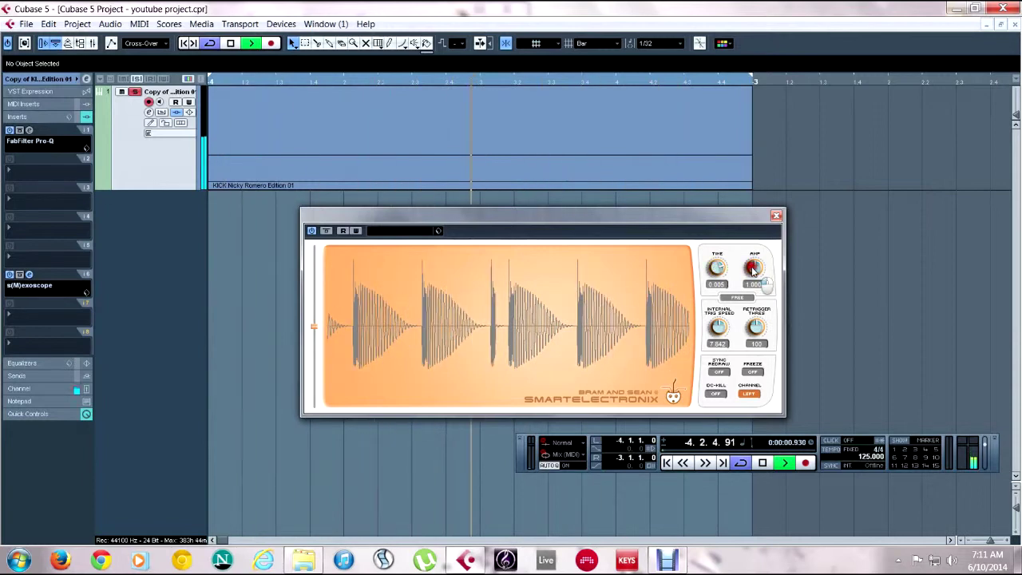
Set the oscilloscope's time to 0.014 with amp at 1.000, mark a point on the kick waveform and move the scope aside
scroll(753, 269, up, 5)
scroll(753, 269, down, 3)
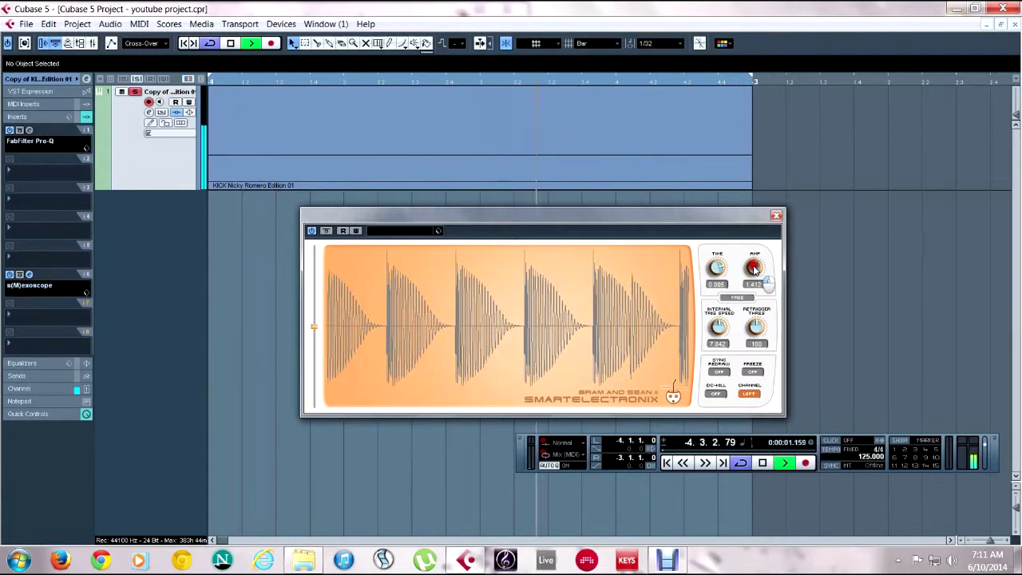
ctrl+click(750, 271)
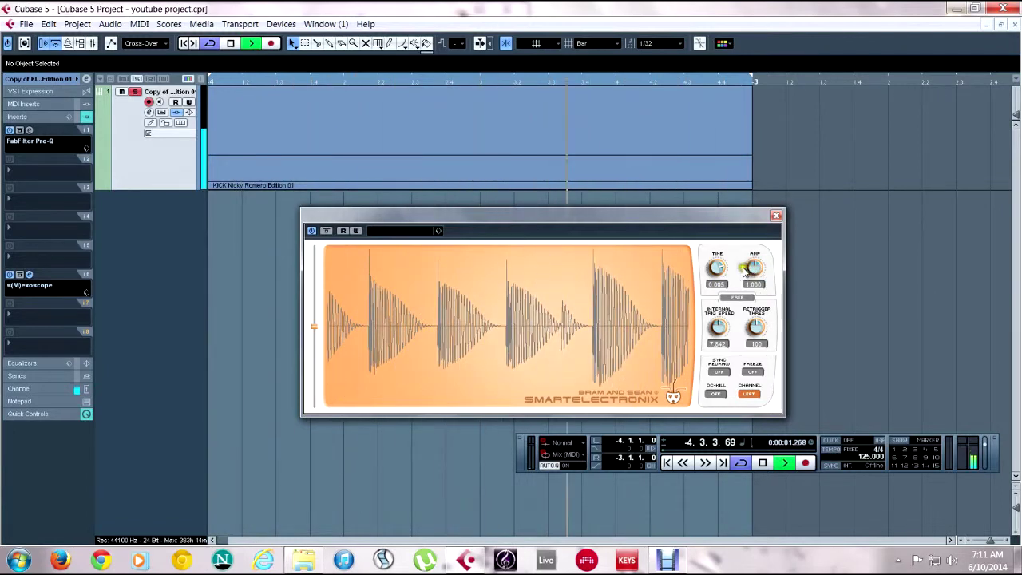
mouse_move(716, 269)
mouse_down()
mouse_move(723, 263)
mouse_move(716, 275)
mouse_up()
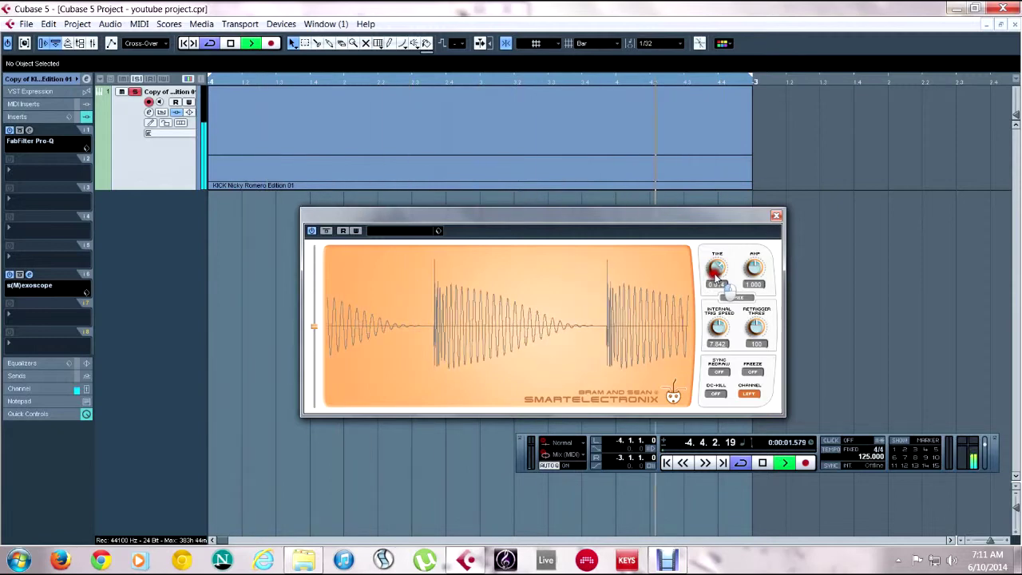
drag(431, 277, 389, 280)
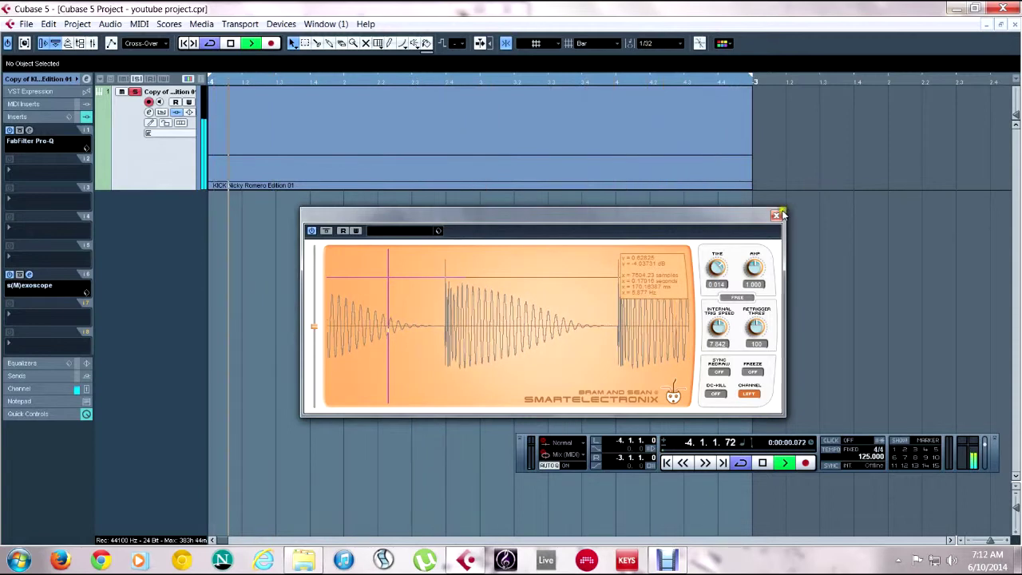
drag(703, 221, 916, 328)
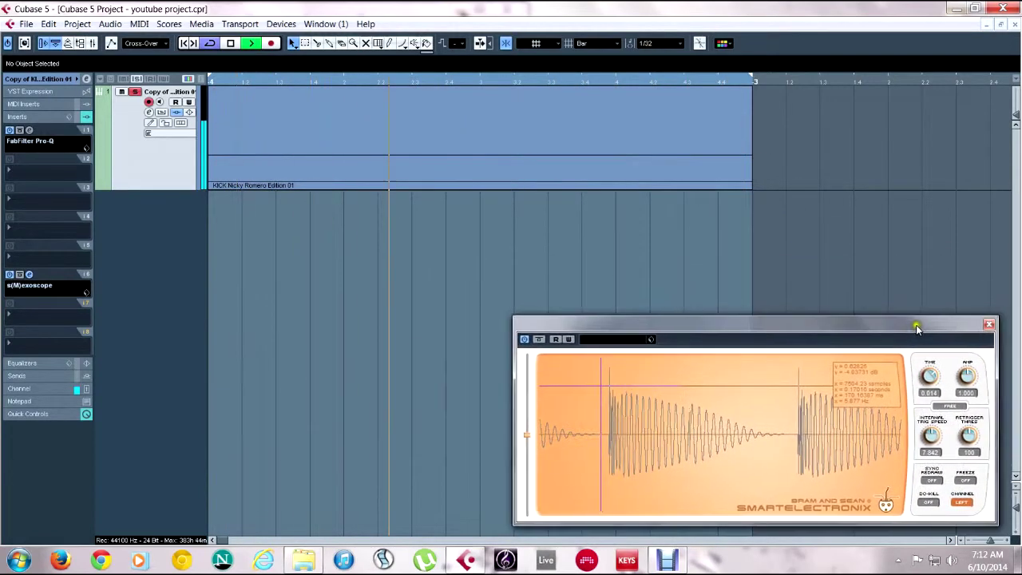
Load the stereo FabFilter Pro-C in the second insert slot and place its window beside the oscilloscope
click(28, 174)
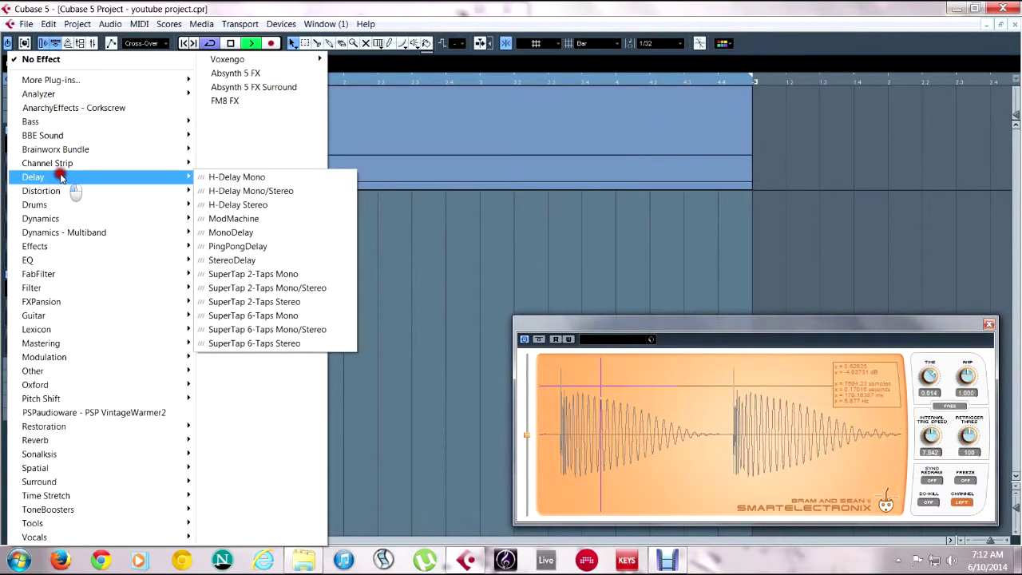
mouse_move(103, 218)
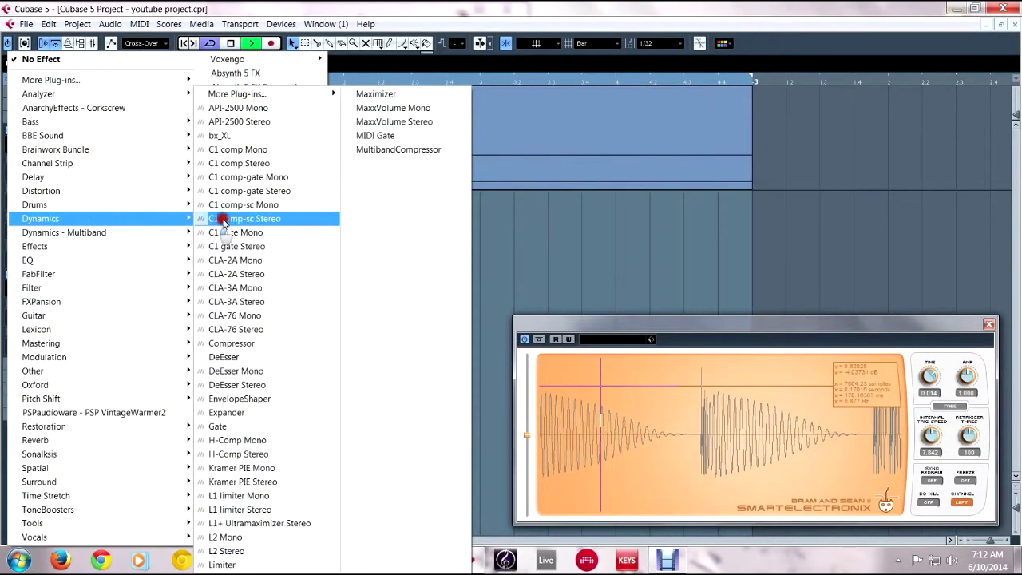
mouse_move(107, 277)
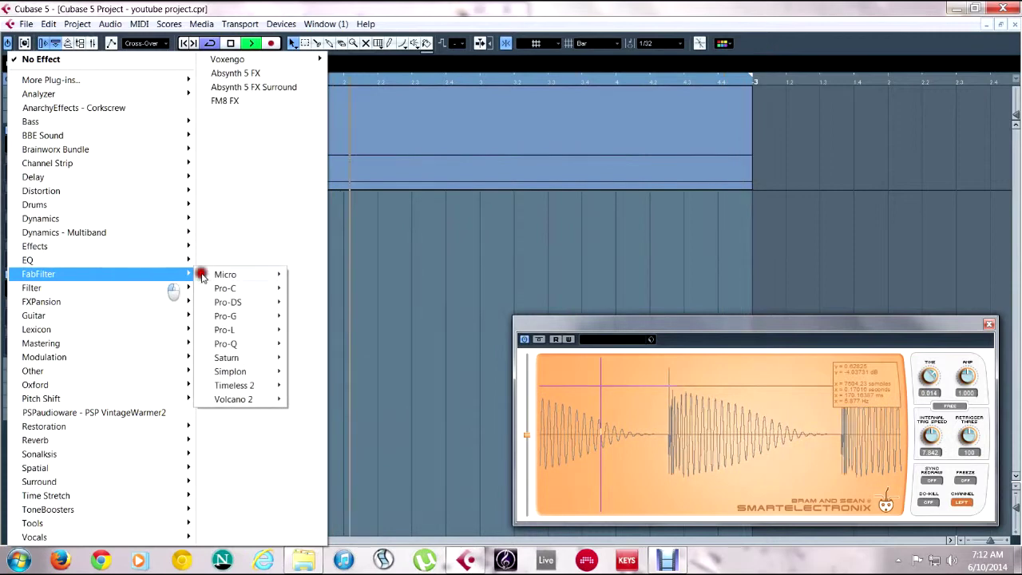
mouse_move(260, 287)
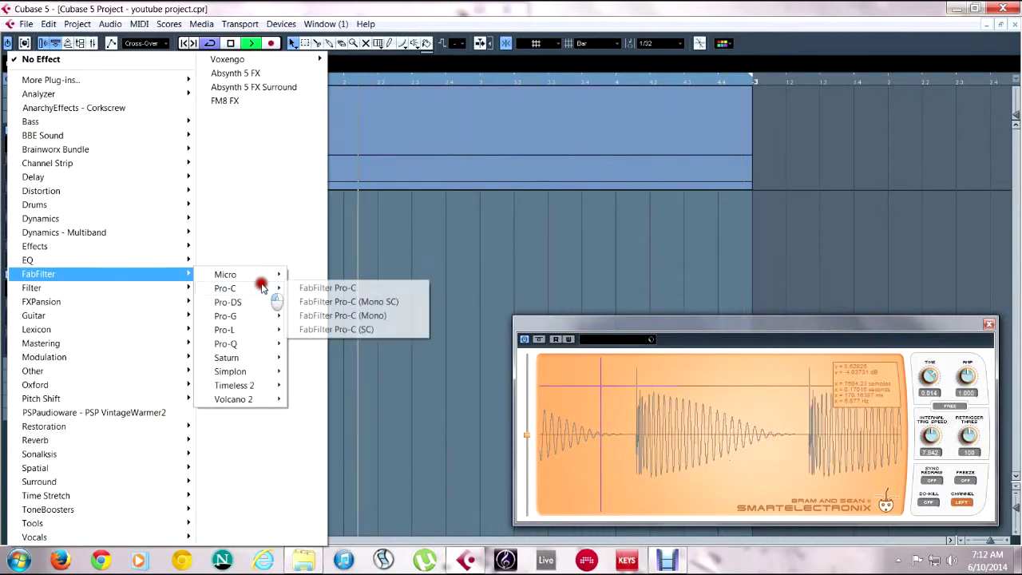
click(316, 288)
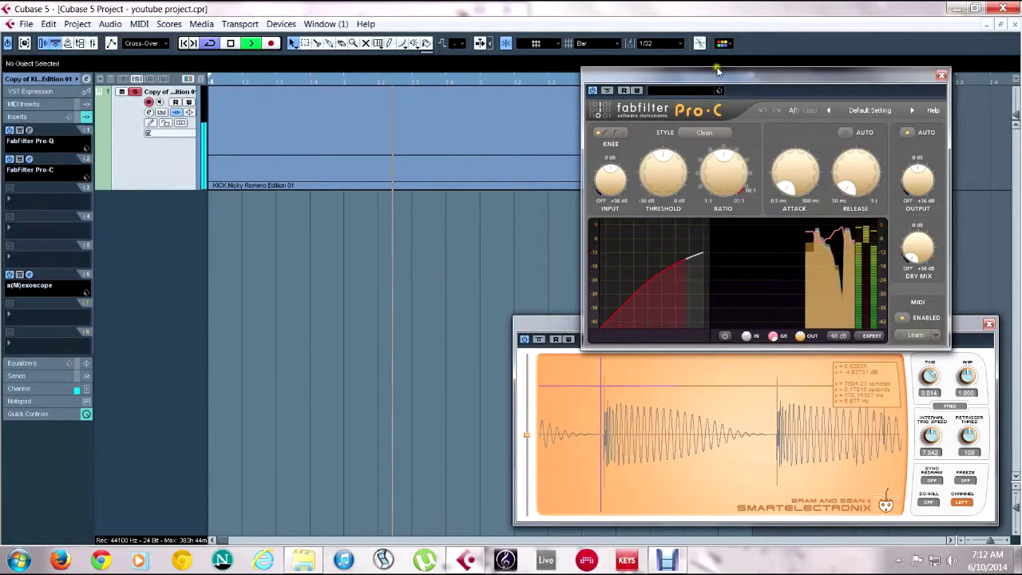
drag(716, 77, 319, 176)
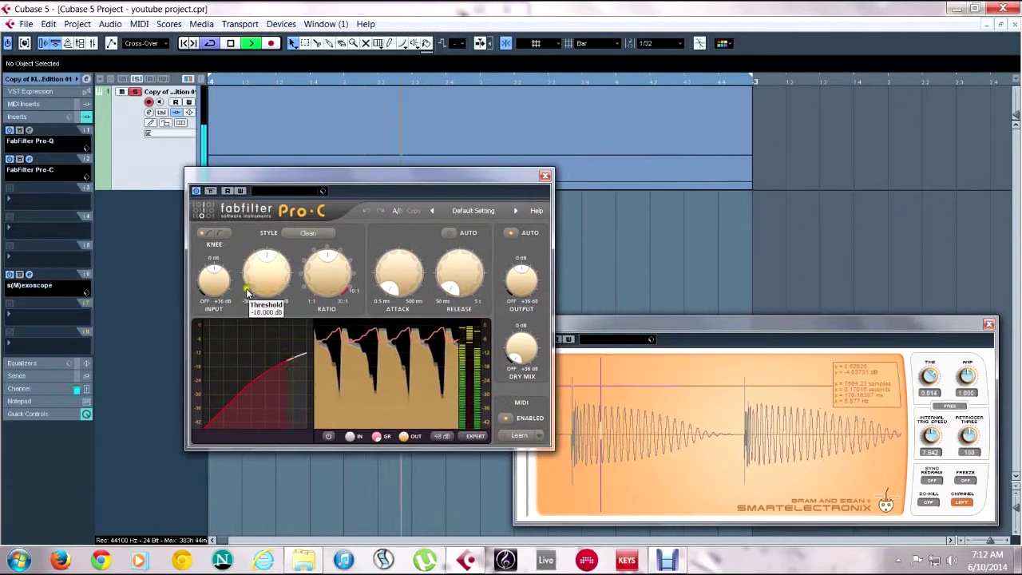
Raise the compressor's ratio to its maximum and set the threshold slightly below 0 dB
drag(258, 281, 275, 150)
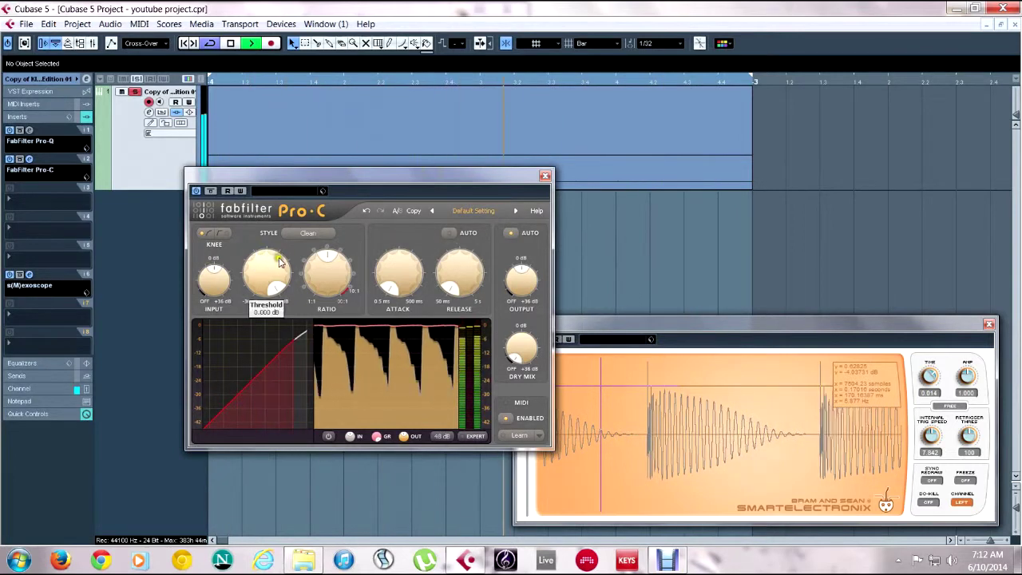
drag(329, 273, 308, 112)
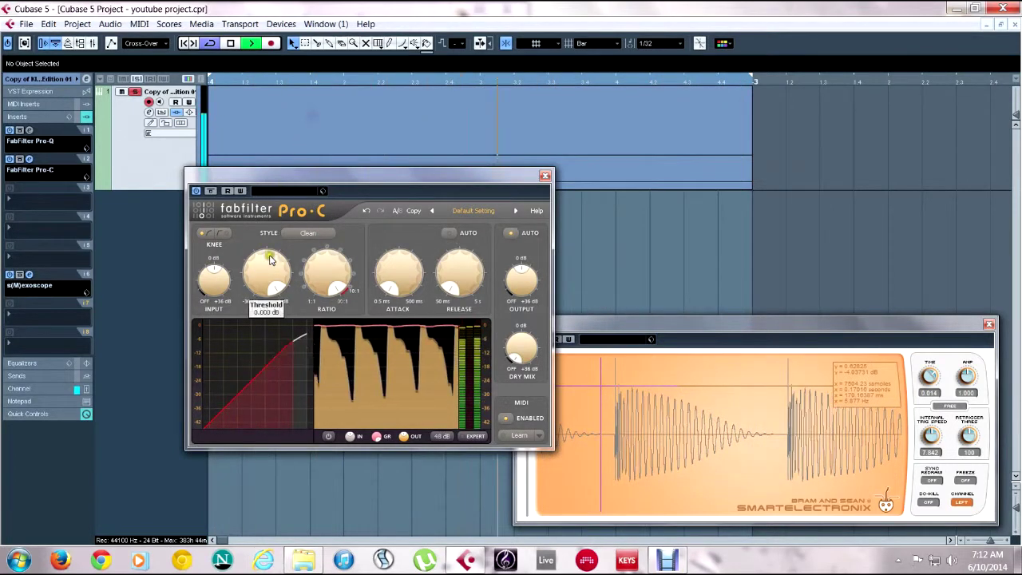
drag(259, 275, 245, 302)
drag(244, 305, 245, 319)
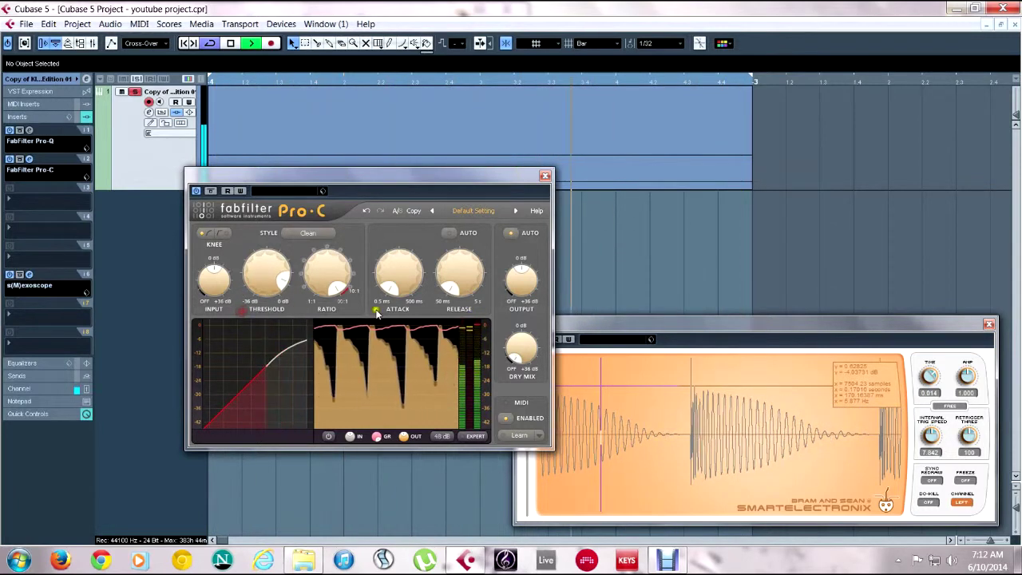
Lengthen the compressor's release and fine-tune the threshold, marking a reference point on the oscilloscope waveform
click(449, 256)
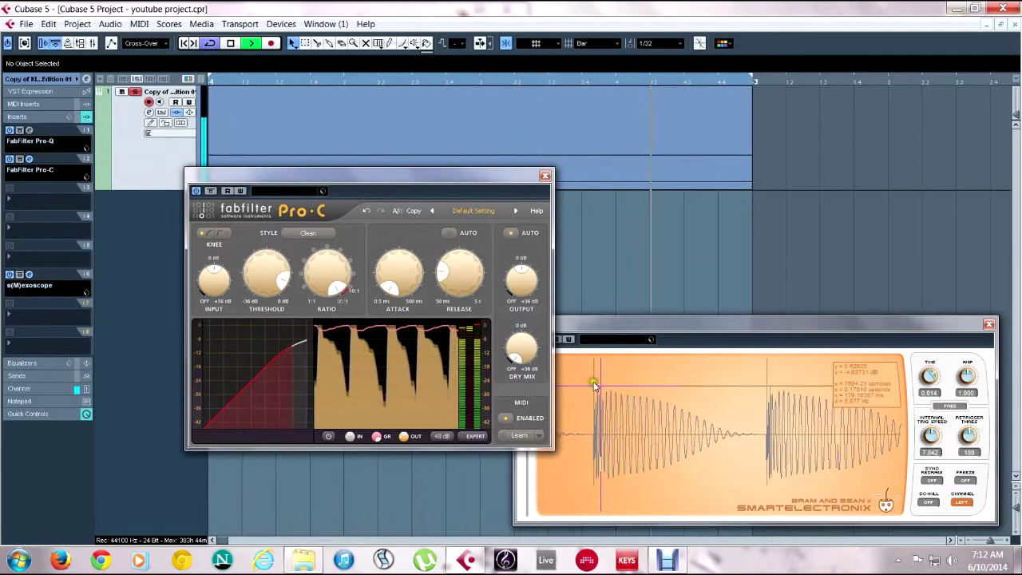
click(658, 379)
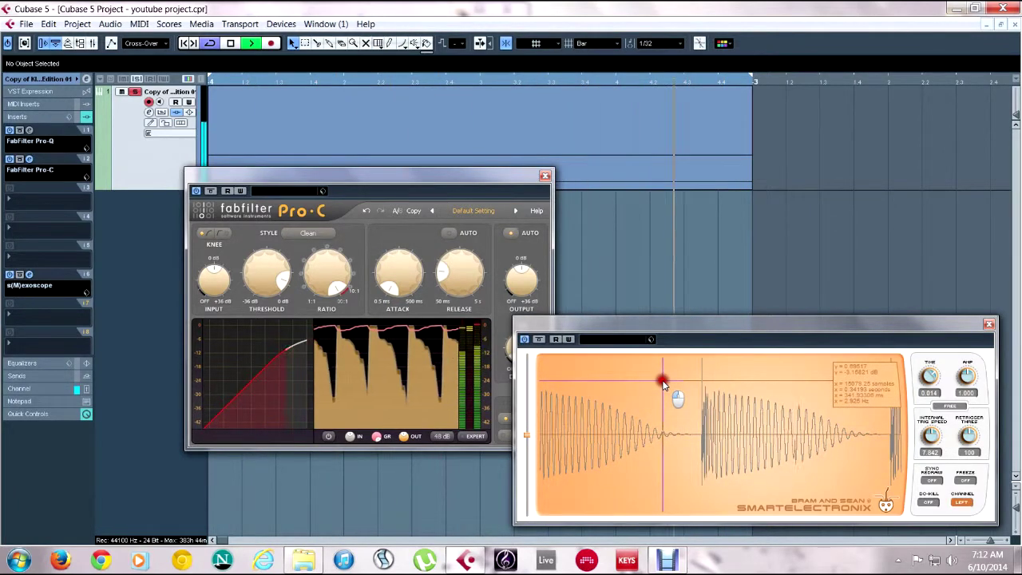
click(263, 273)
drag(264, 273, 264, 264)
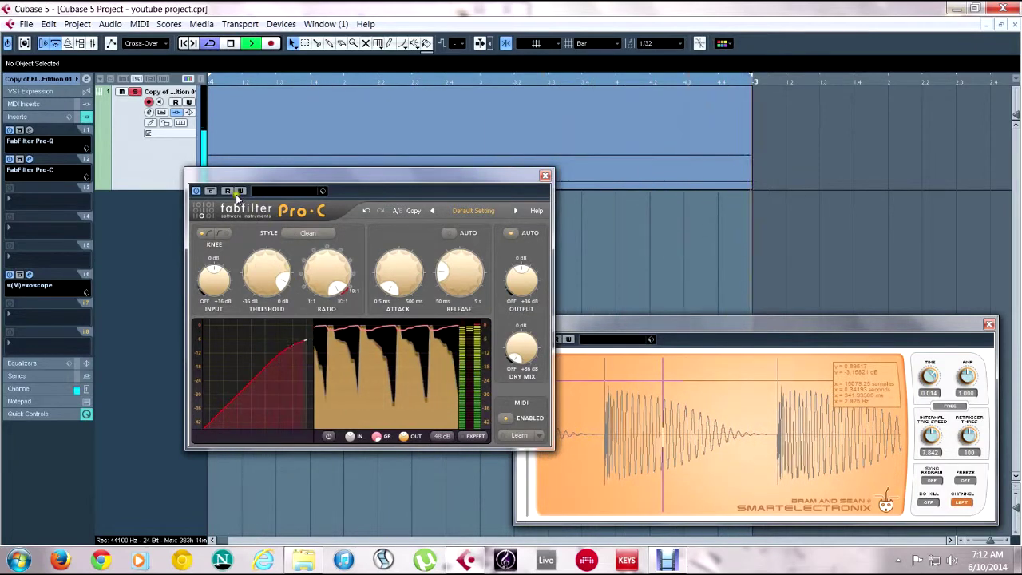
Turn off the compressor's automatic output gain, comparing the kick with Pro-C bypassed and active, and close the compressor
click(211, 191)
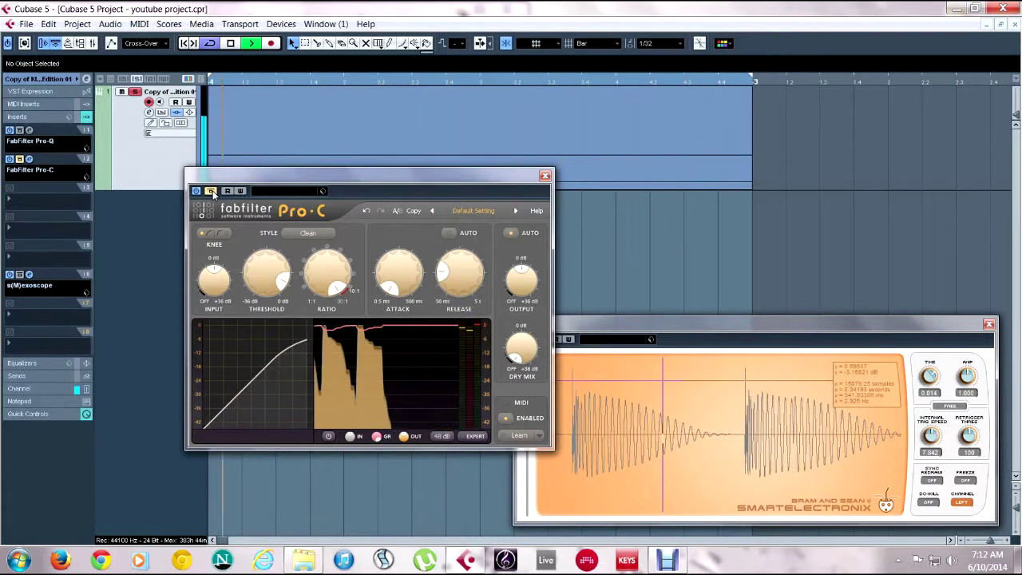
click(211, 193)
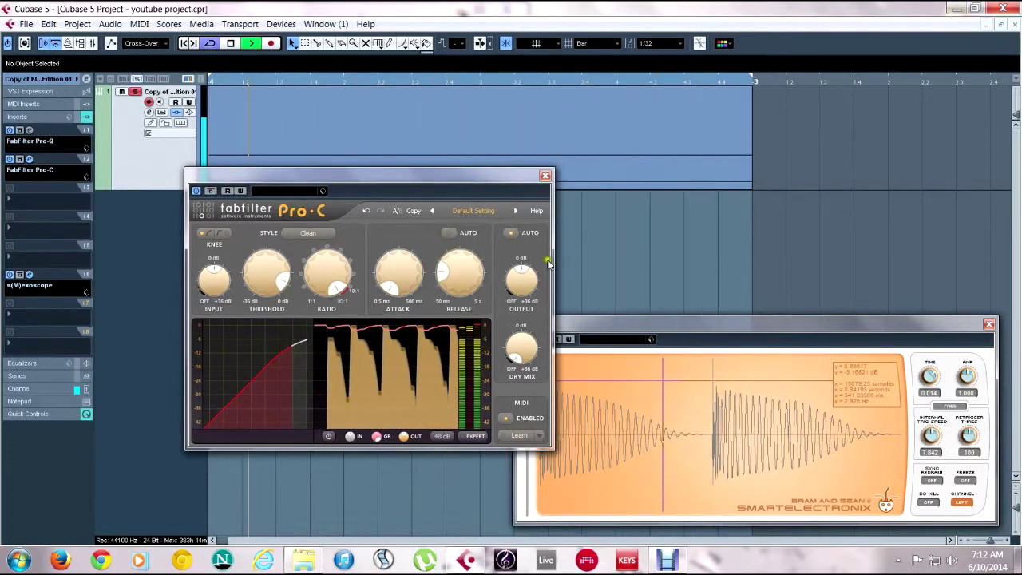
click(512, 232)
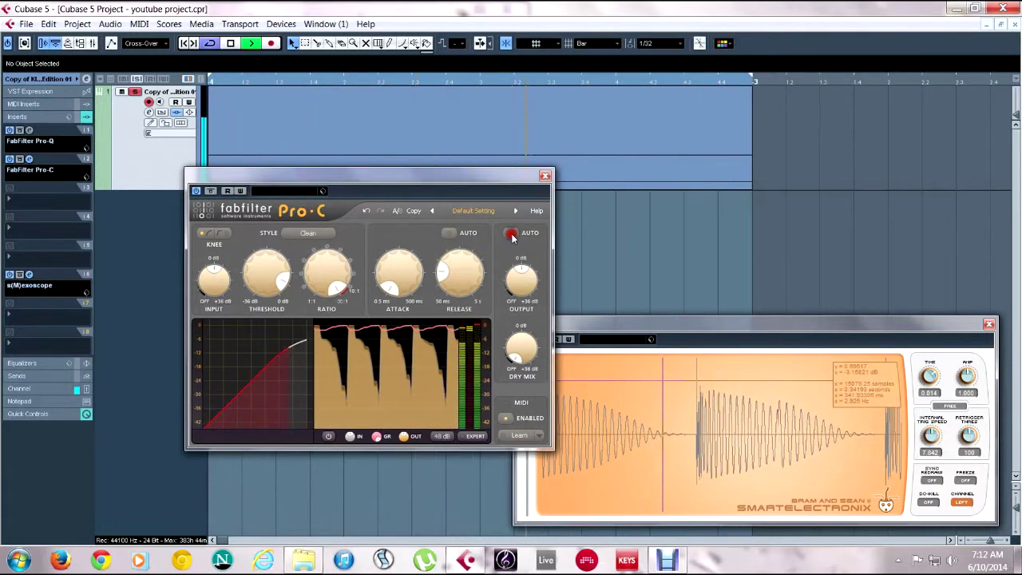
click(210, 192)
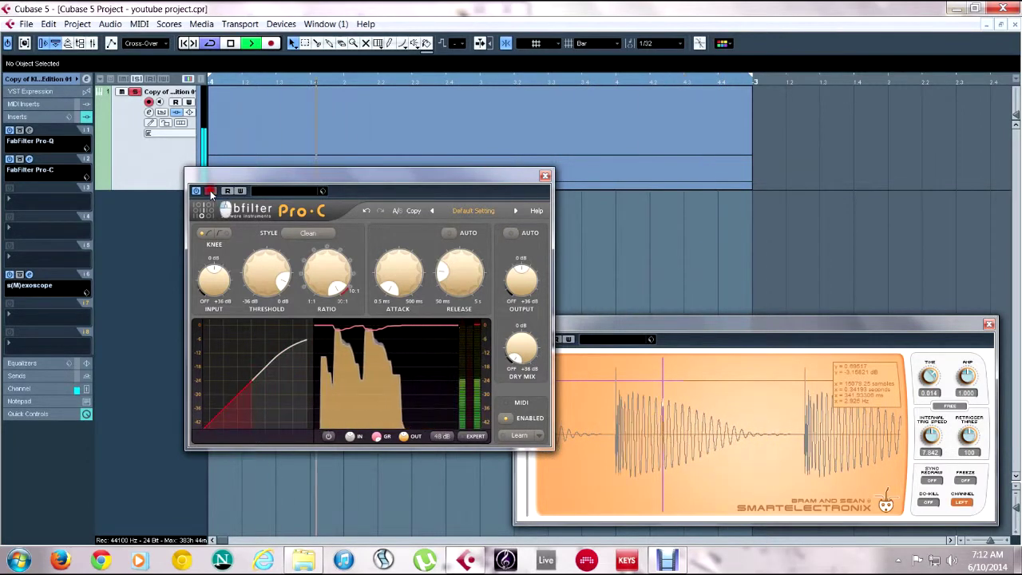
click(211, 192)
click(545, 175)
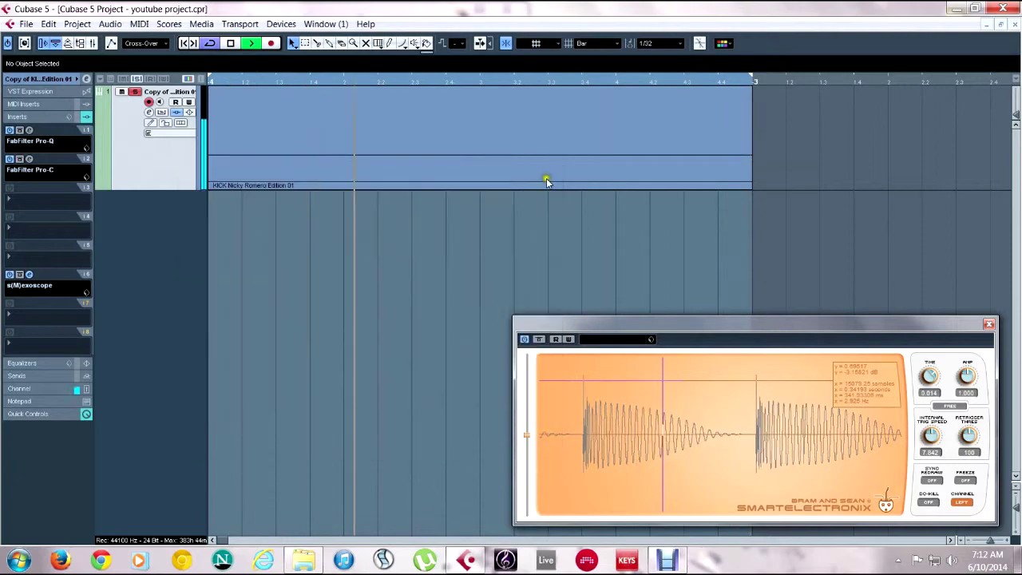
Replace the compressor in the second insert slot with SPL Transient Designer, discarding the old settings, and place its window beside the oscilloscope
click(16, 173)
mouse_move(16, 175)
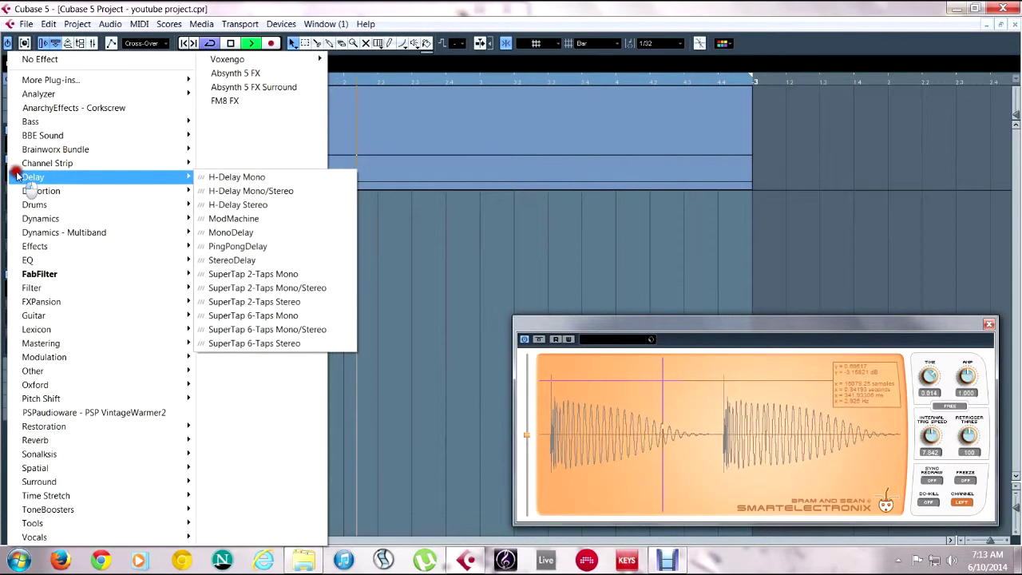
mouse_move(89, 219)
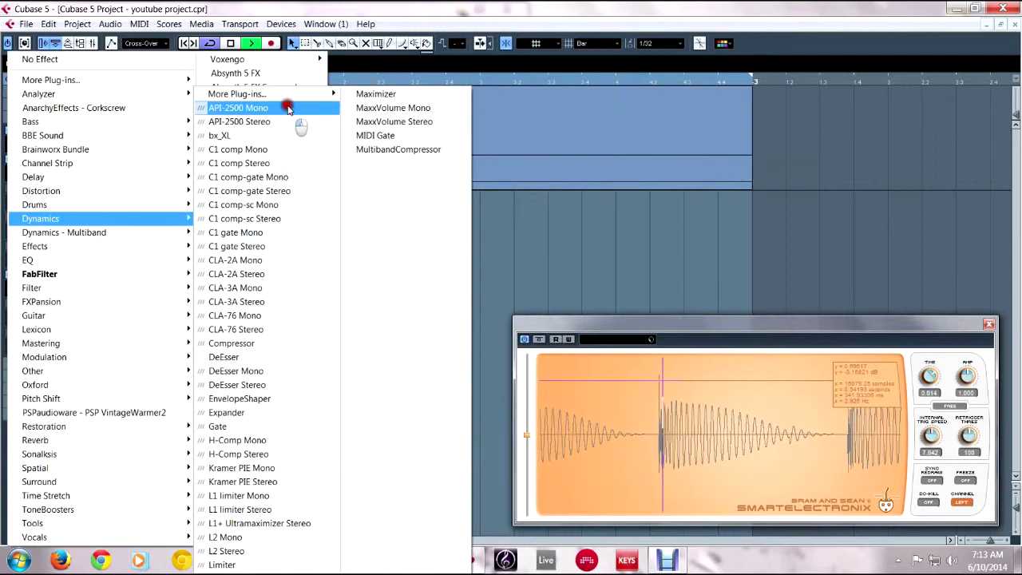
mouse_move(289, 94)
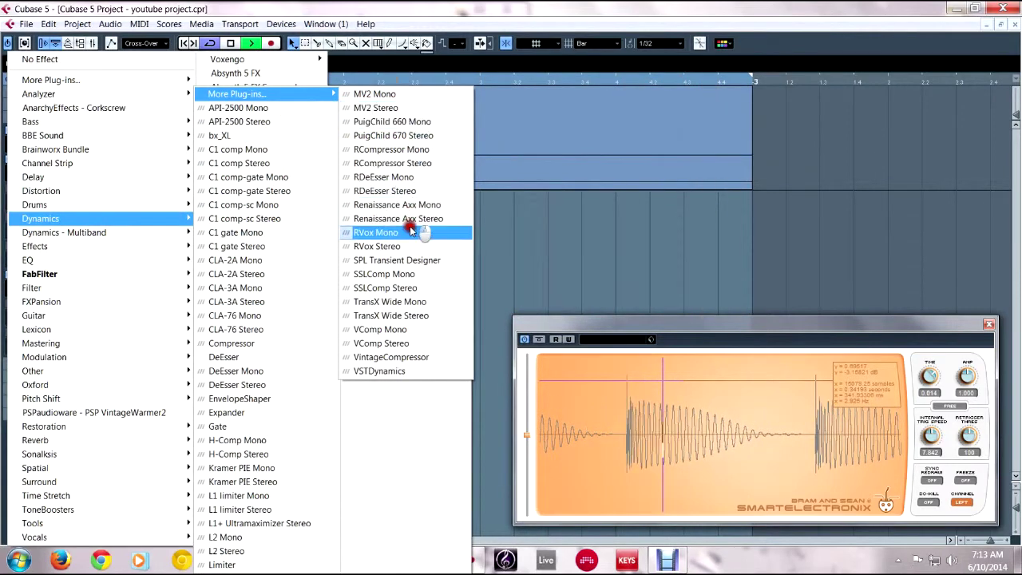
click(403, 266)
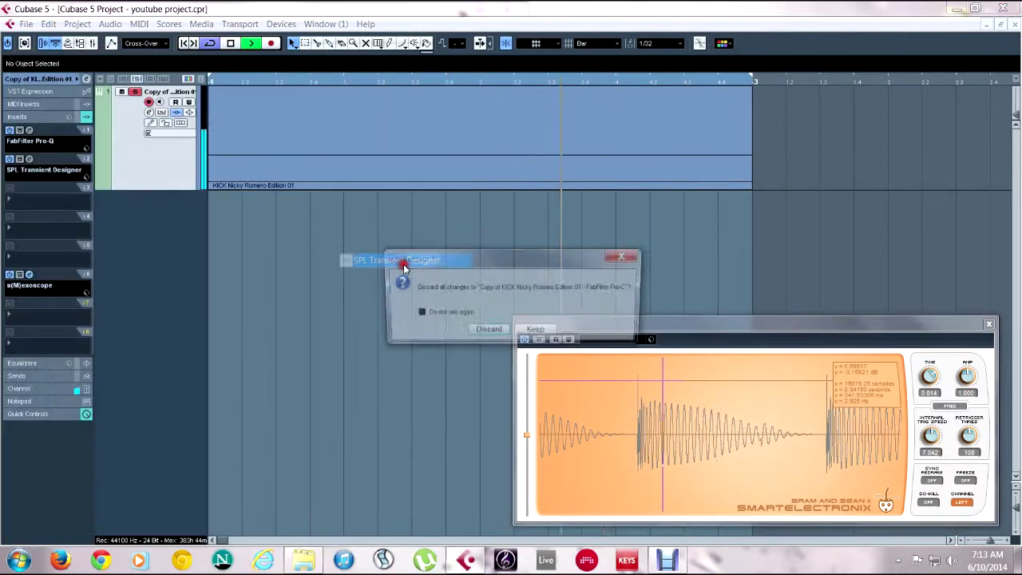
click(487, 331)
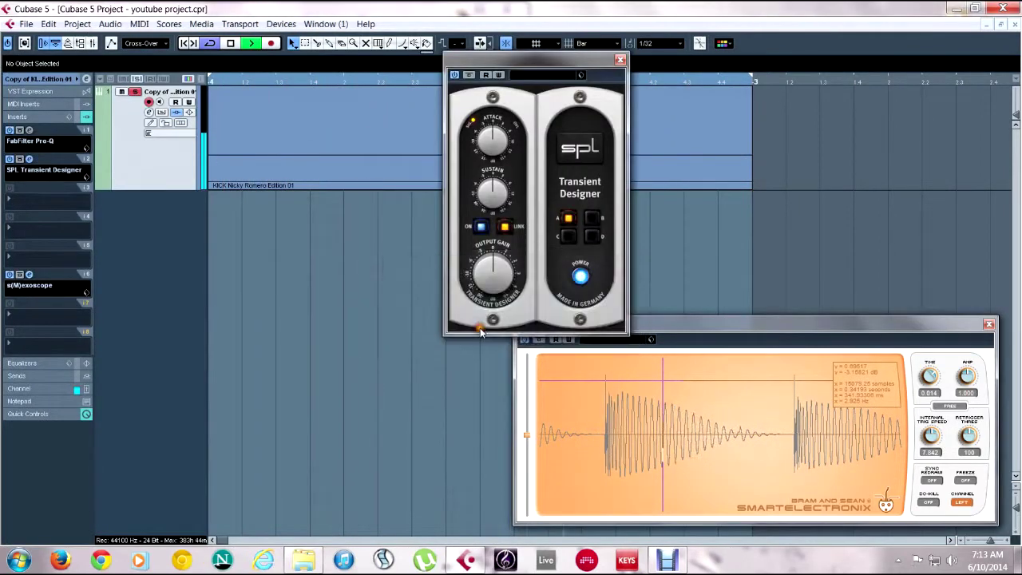
drag(514, 65, 408, 101)
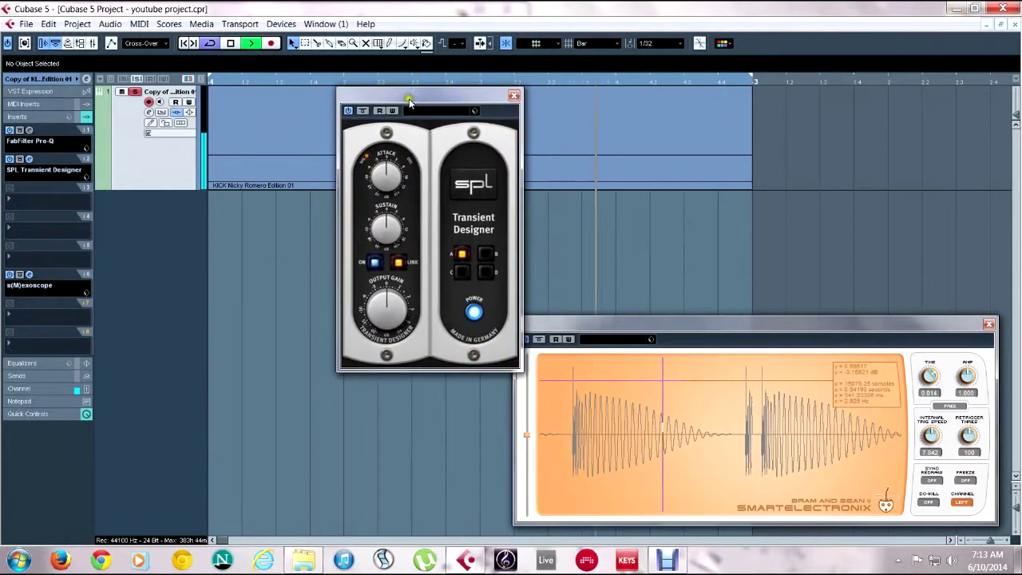
Mark a level reference on the oscilloscope, slightly reduce the Transient Designer's attack to tame the kick's peak, and close the plug-in
click(559, 387)
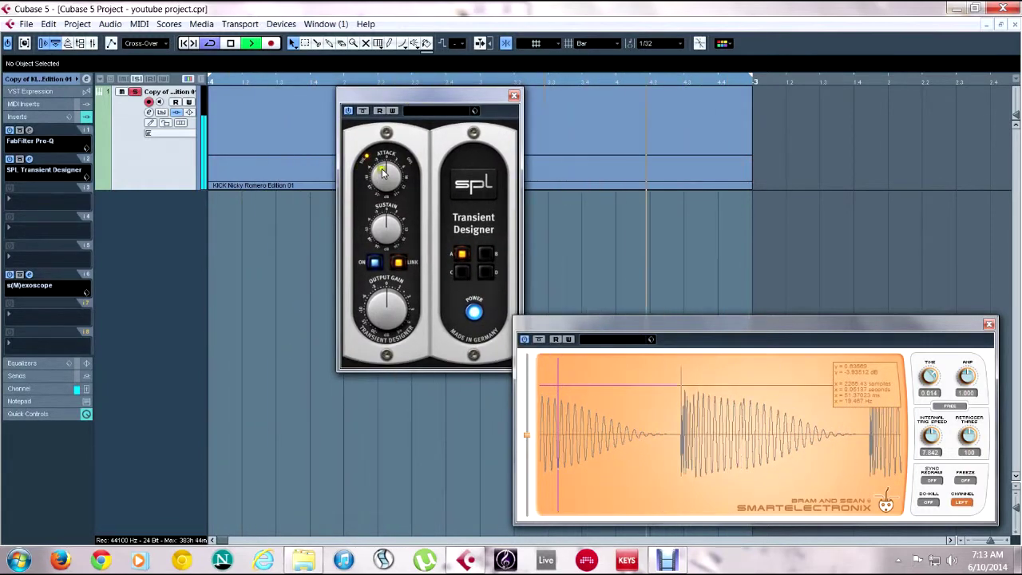
drag(385, 167, 385, 175)
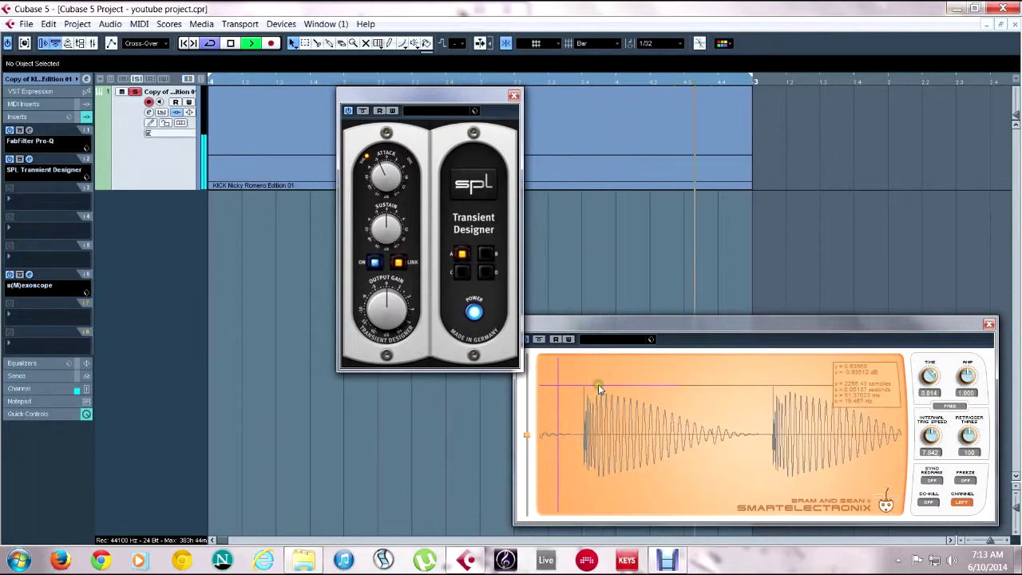
drag(381, 181, 382, 159)
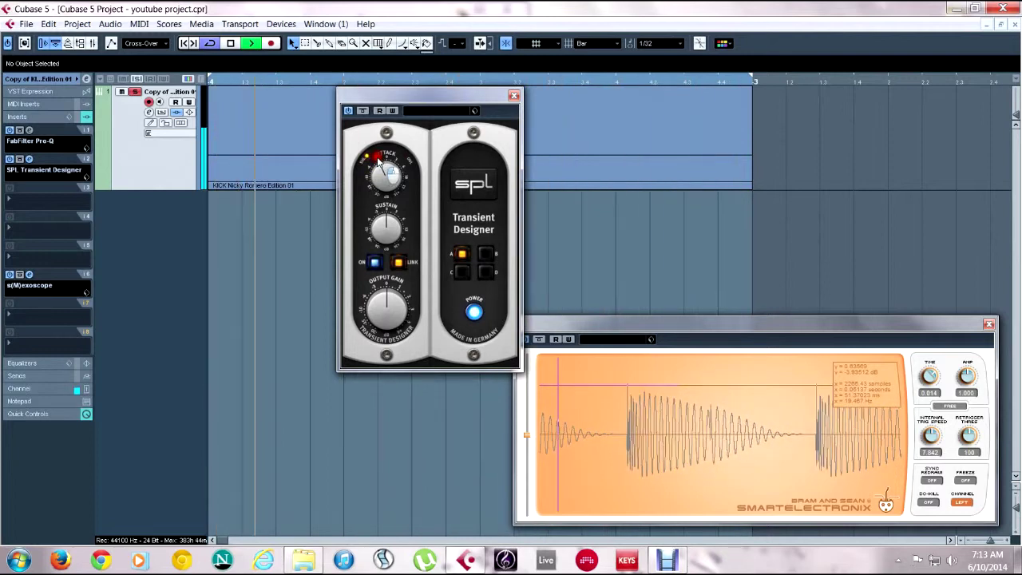
drag(379, 159, 383, 167)
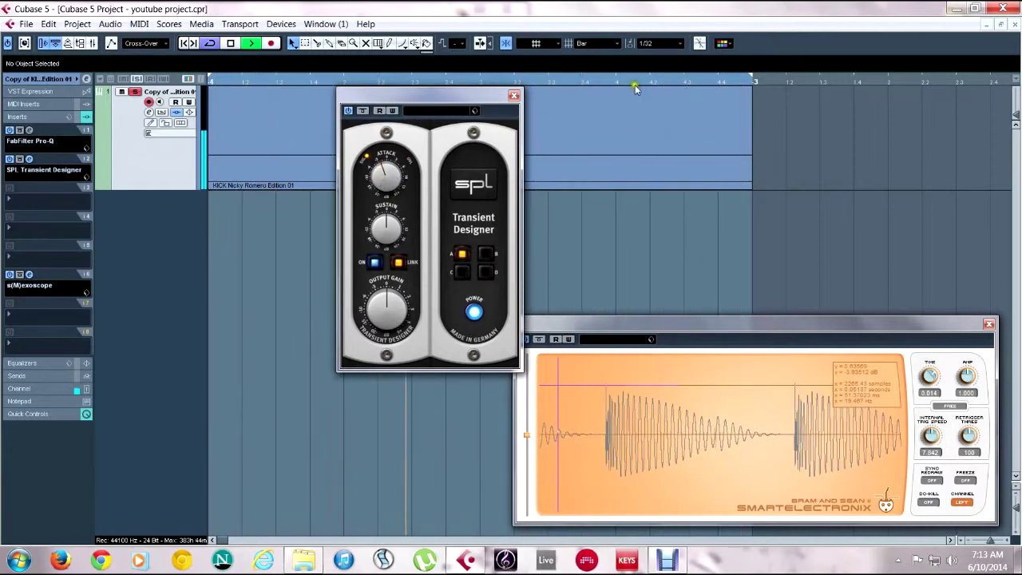
click(513, 96)
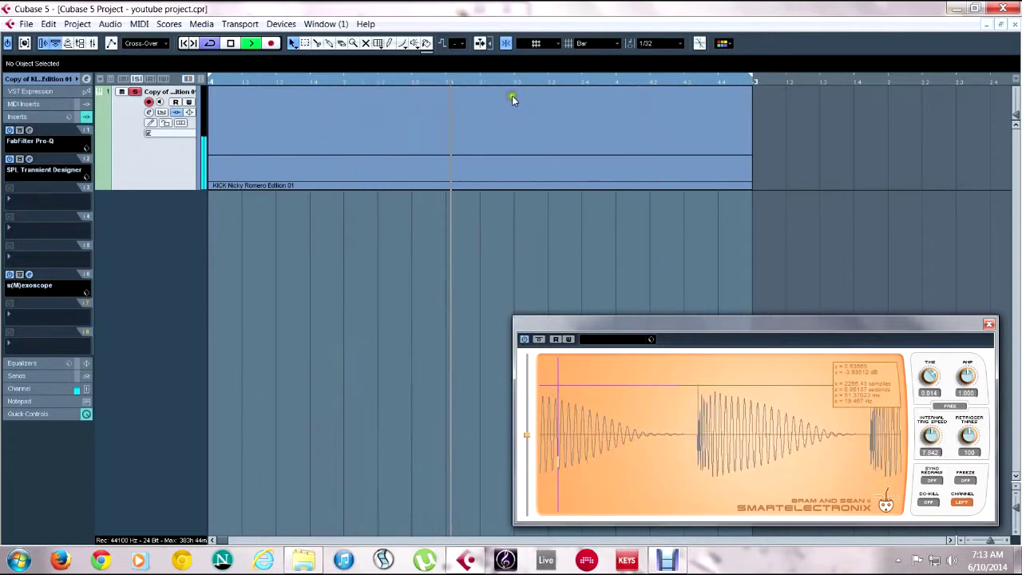
Remove the s(M)exoscope plug-in from the sixth insert slot, discarding its changes
click(47, 292)
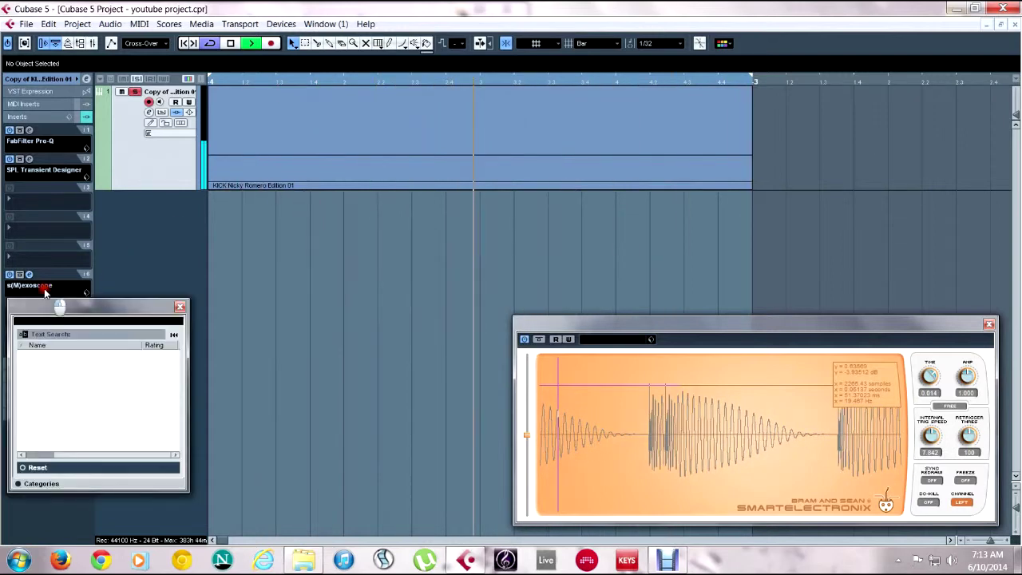
click(42, 289)
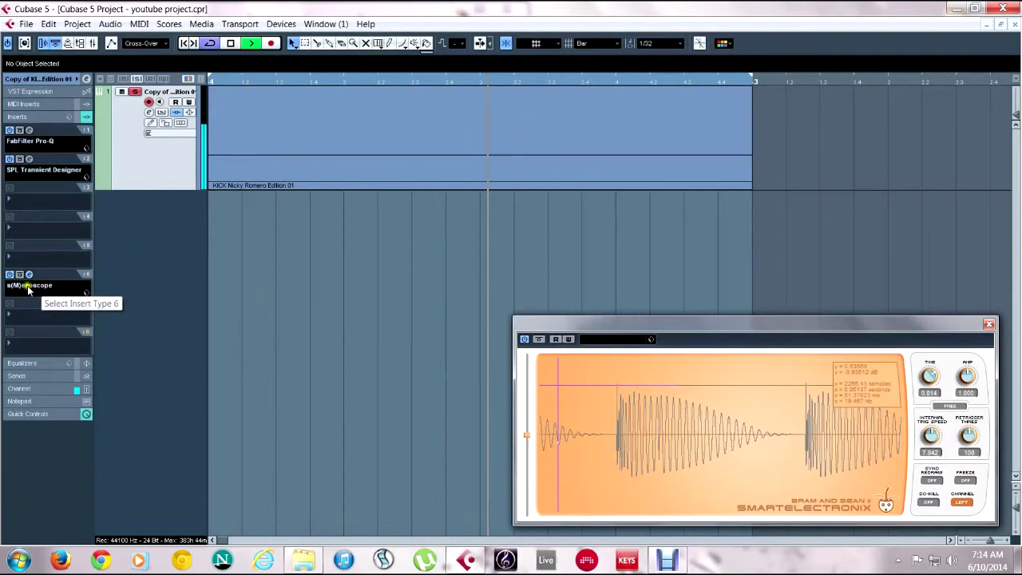
click(43, 289)
click(58, 58)
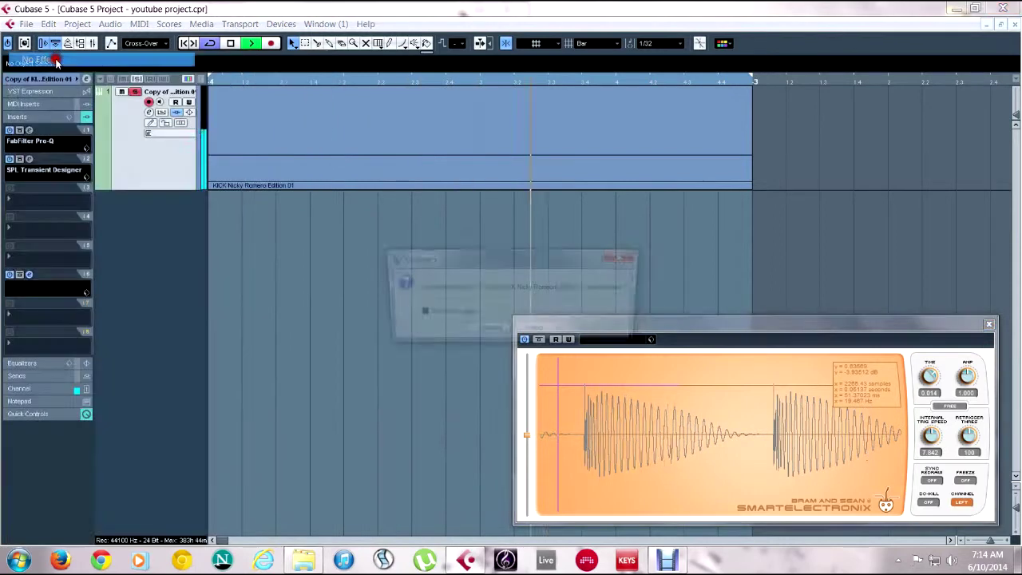
click(492, 333)
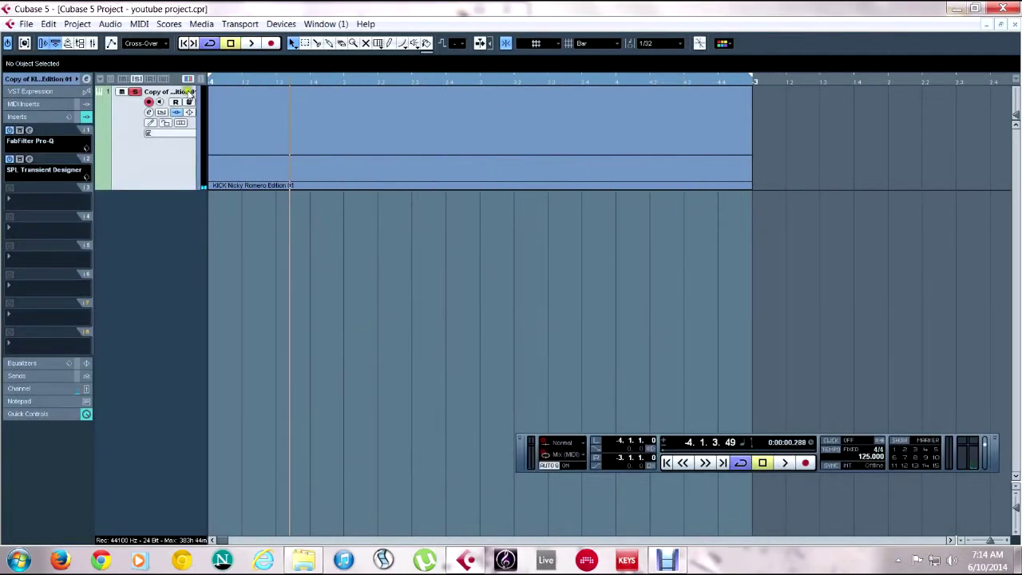
Export the kick instrument track as a wave file named Kick, overwriting the existing file and creating a new version in the pool
click(26, 23)
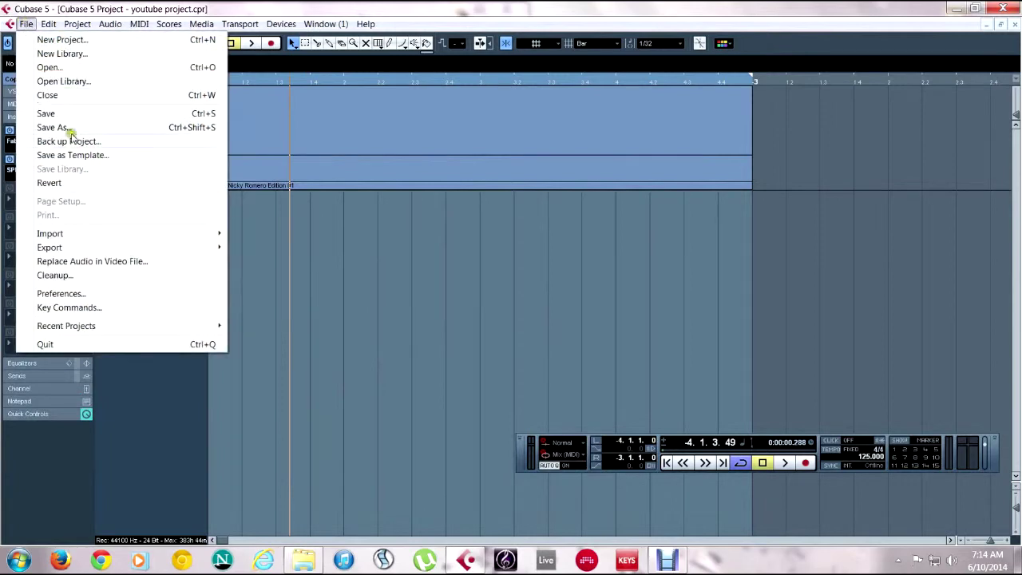
mouse_move(114, 251)
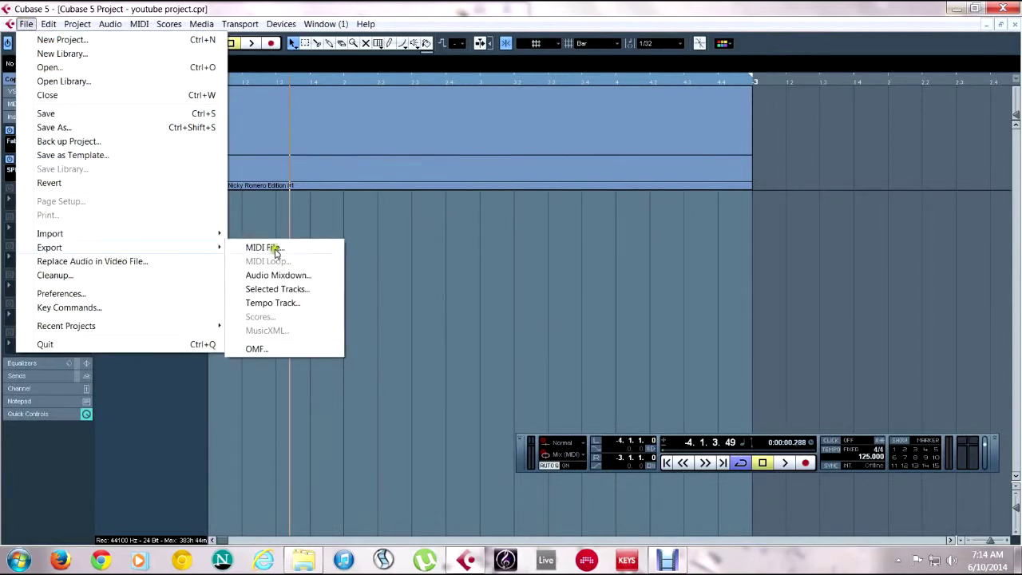
click(288, 276)
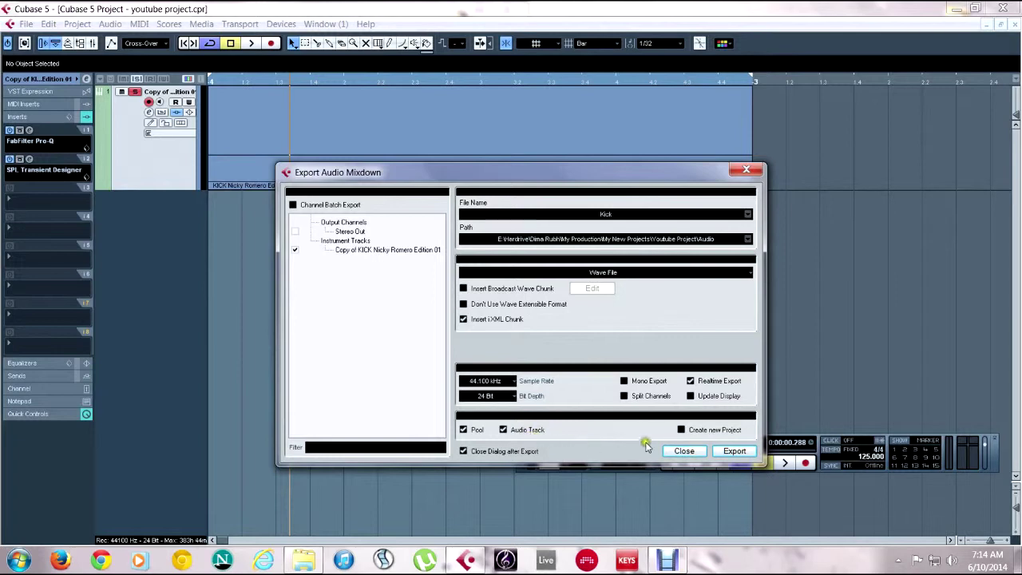
click(734, 452)
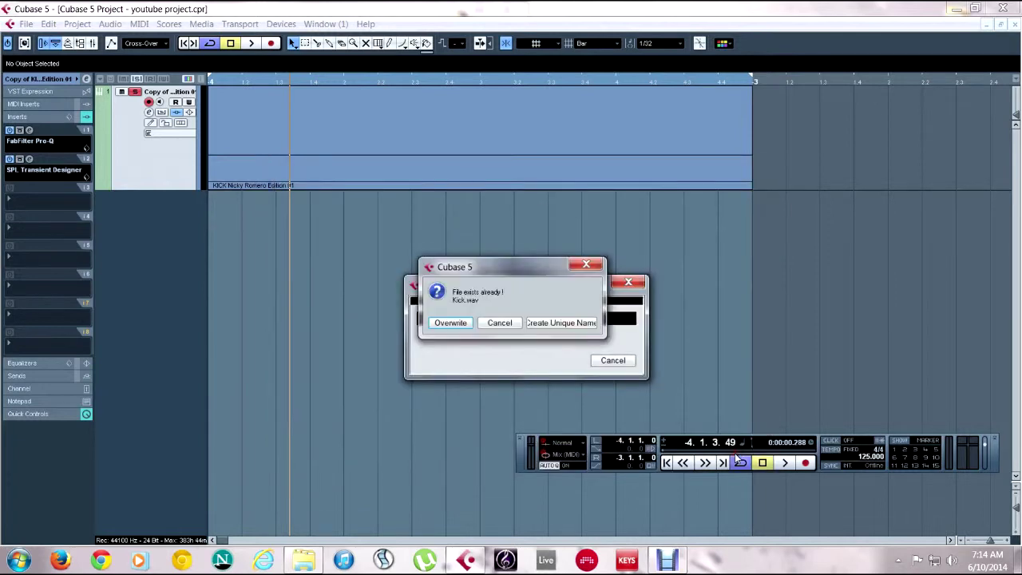
click(457, 325)
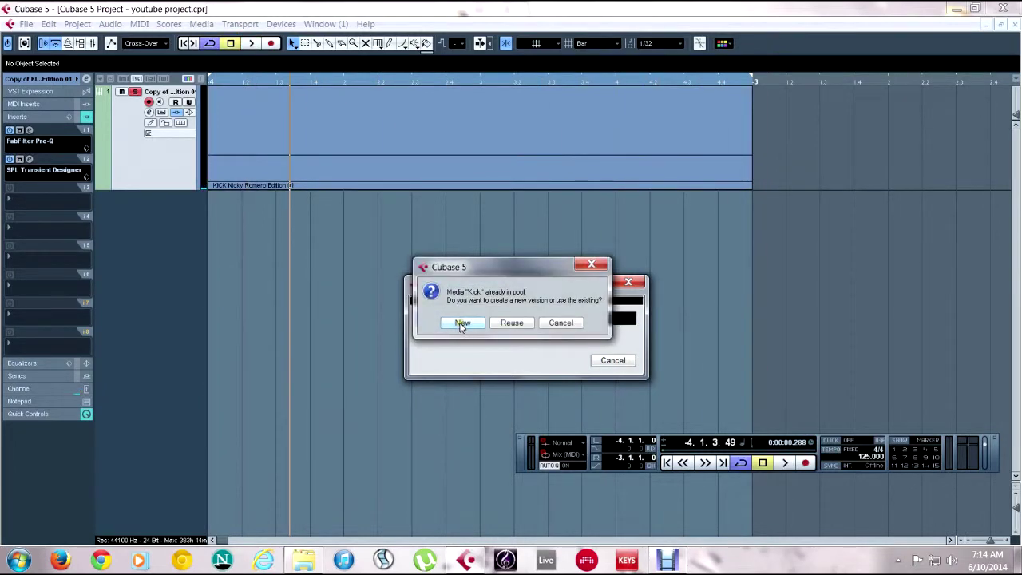
click(460, 324)
click(433, 328)
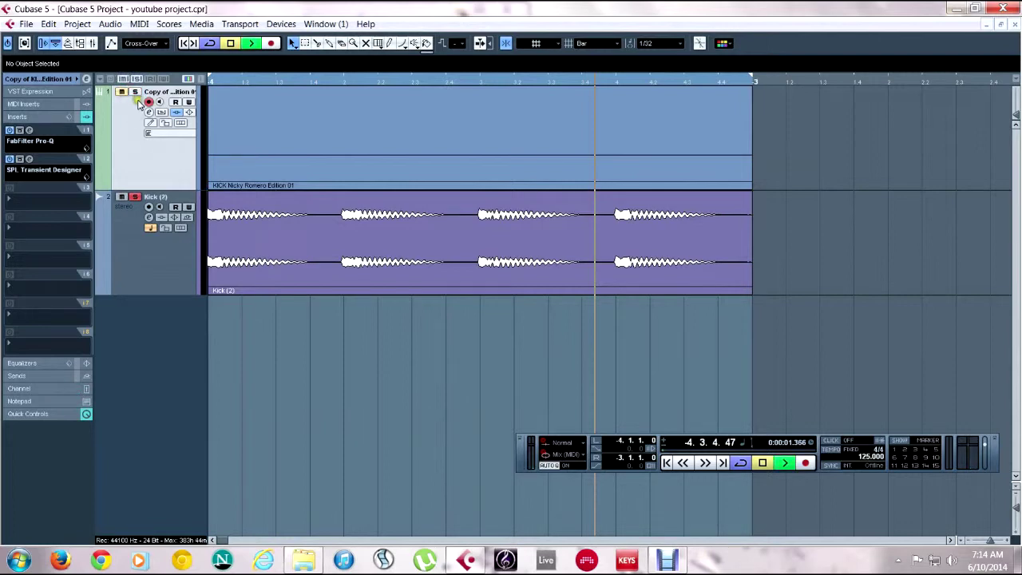
Stop playback and delete the kick instrument track, keeping only the exported audio track
key(space)
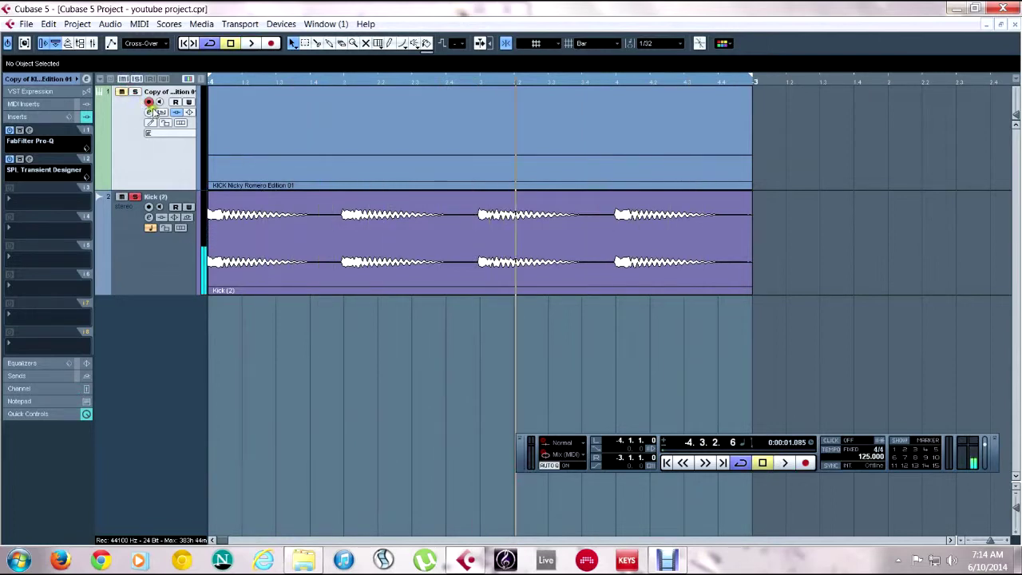
right_click(167, 163)
click(249, 213)
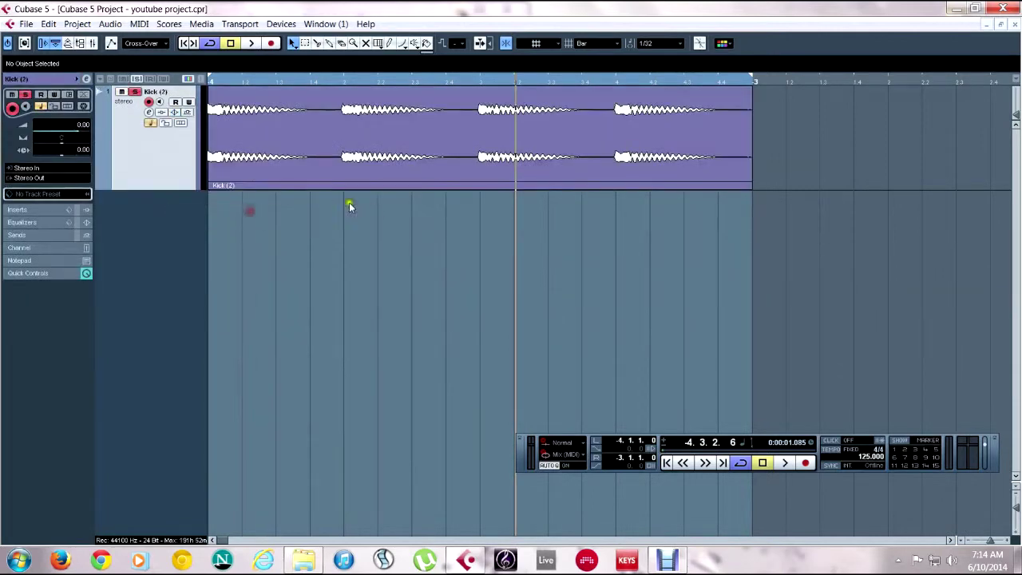
Normalize the exported kick audio event to a maximum of -1.00 dB
click(267, 116)
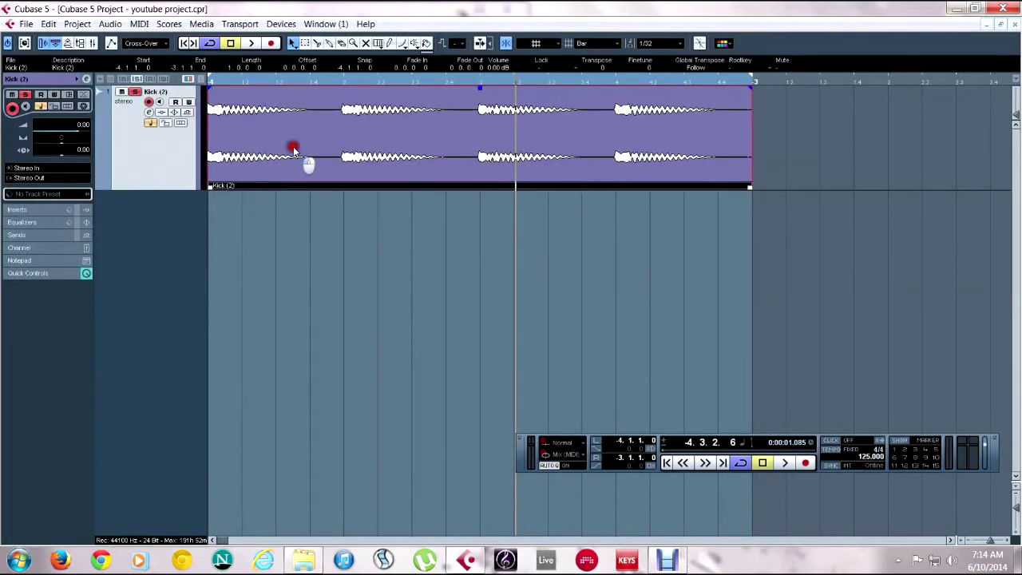
click(110, 24)
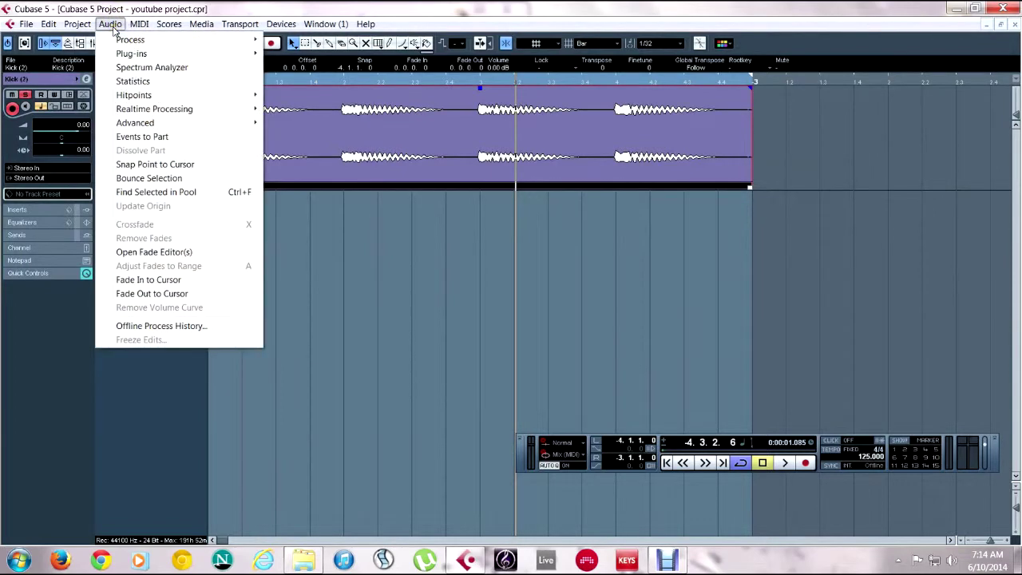
mouse_move(134, 42)
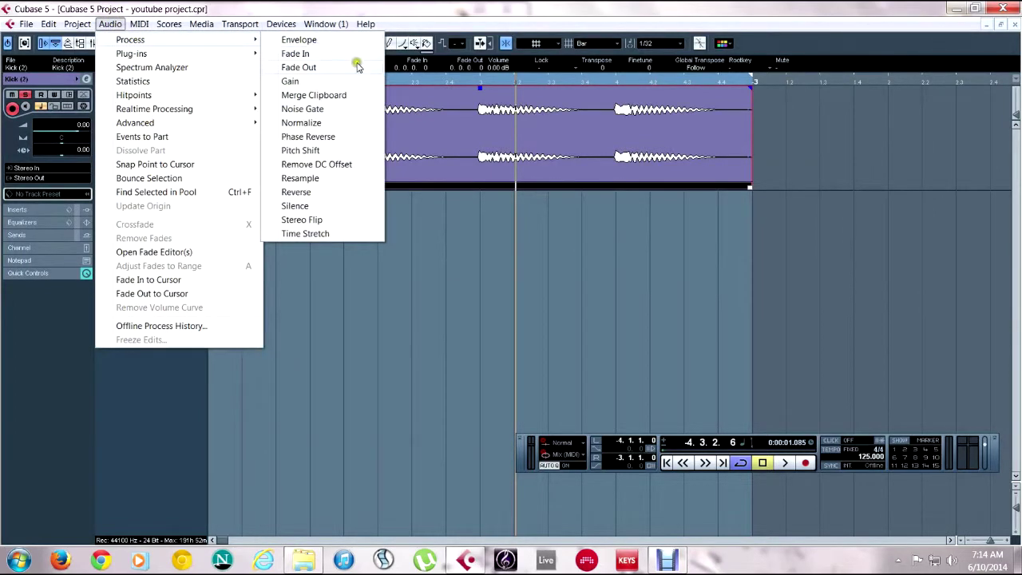
click(302, 122)
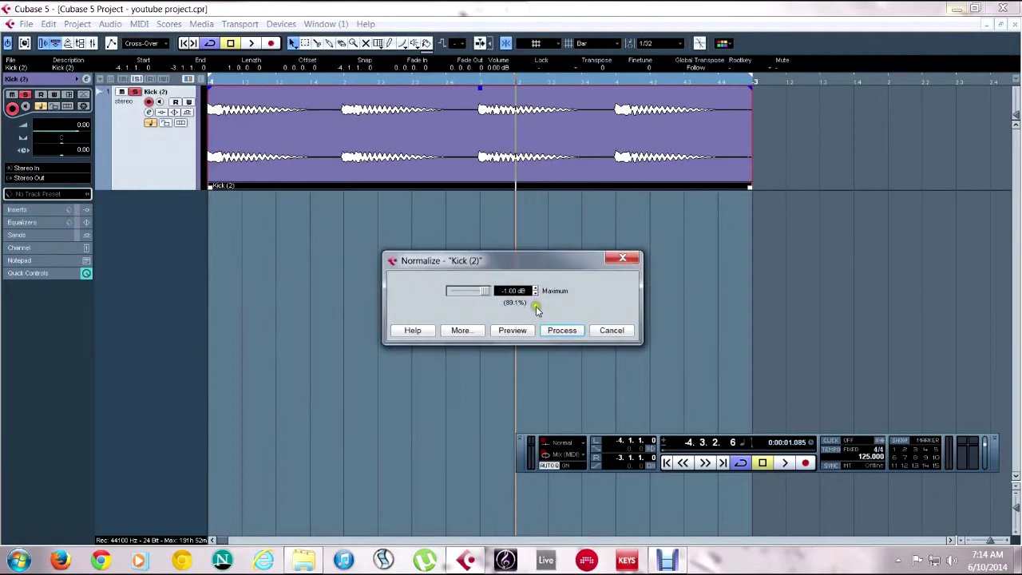
click(572, 333)
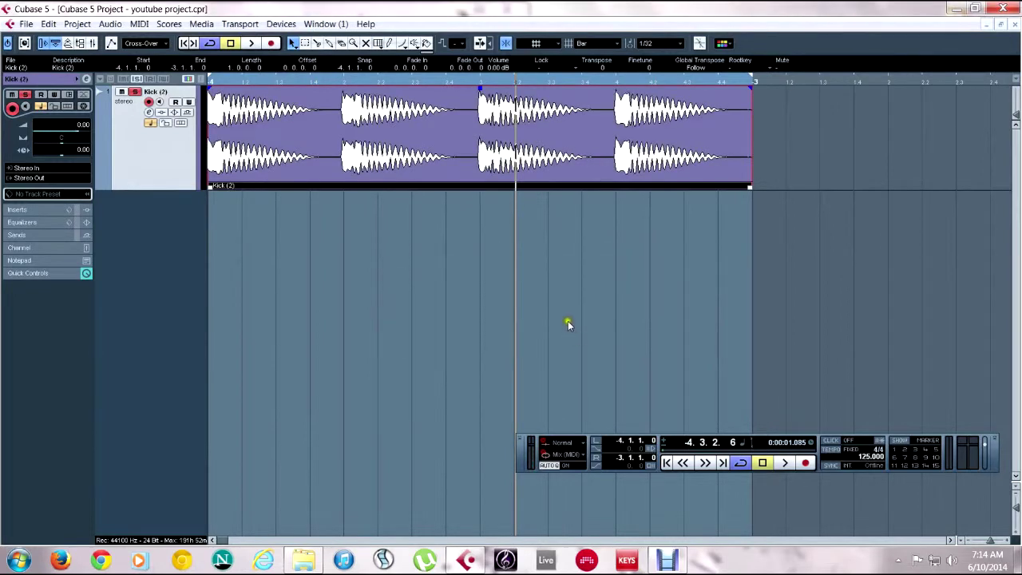
Play the normalized kick from the start, set its channel volume to -6 dB and listen to it again
drag(224, 83, 198, 88)
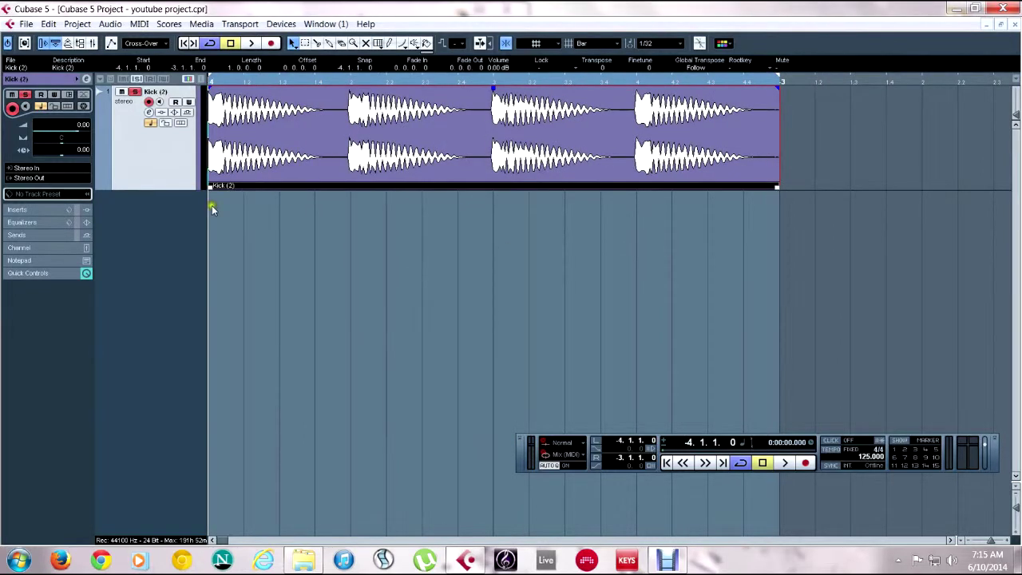
key(space)
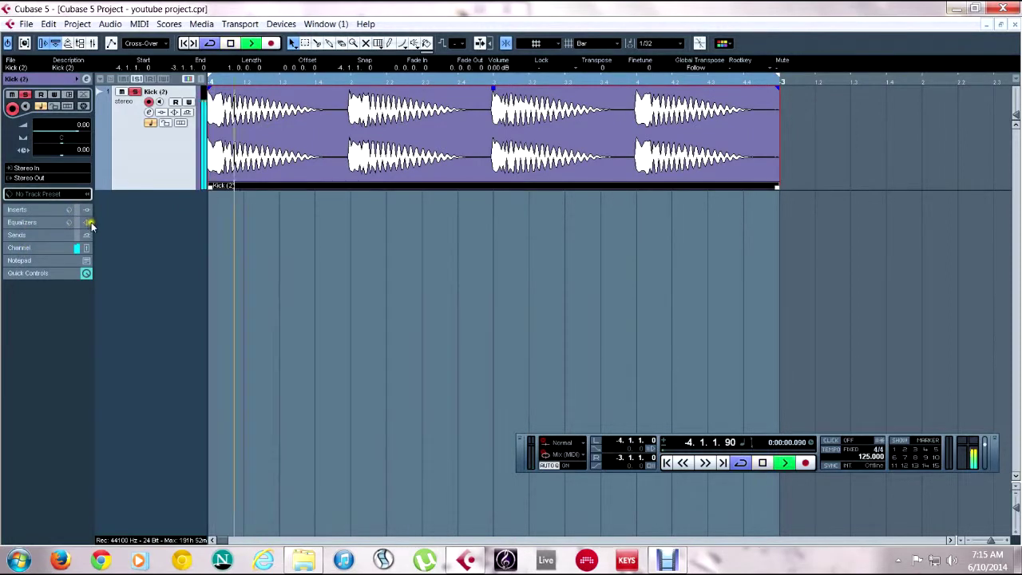
key(space)
click(17, 248)
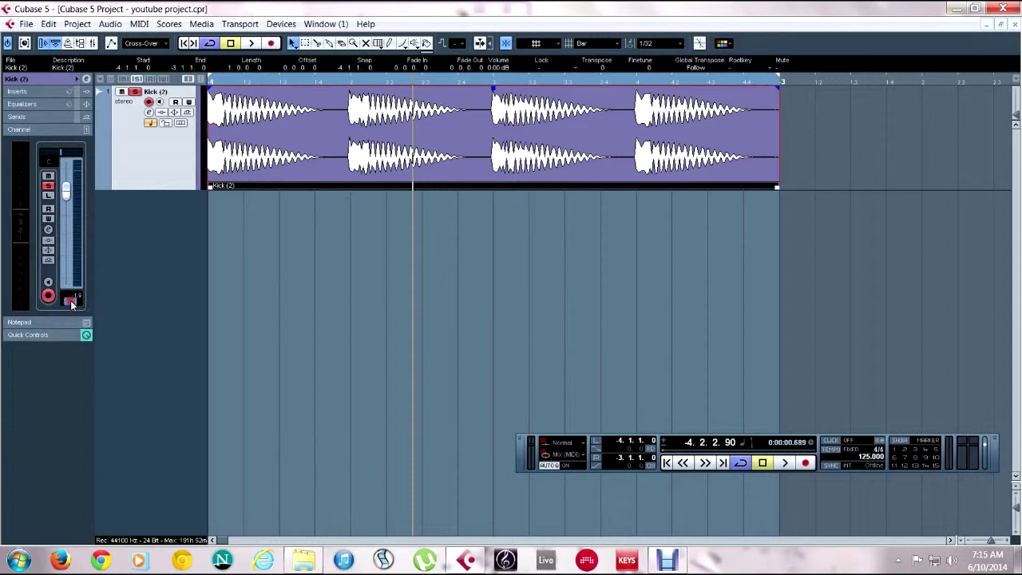
text(-6)
key(Return)
key(space)
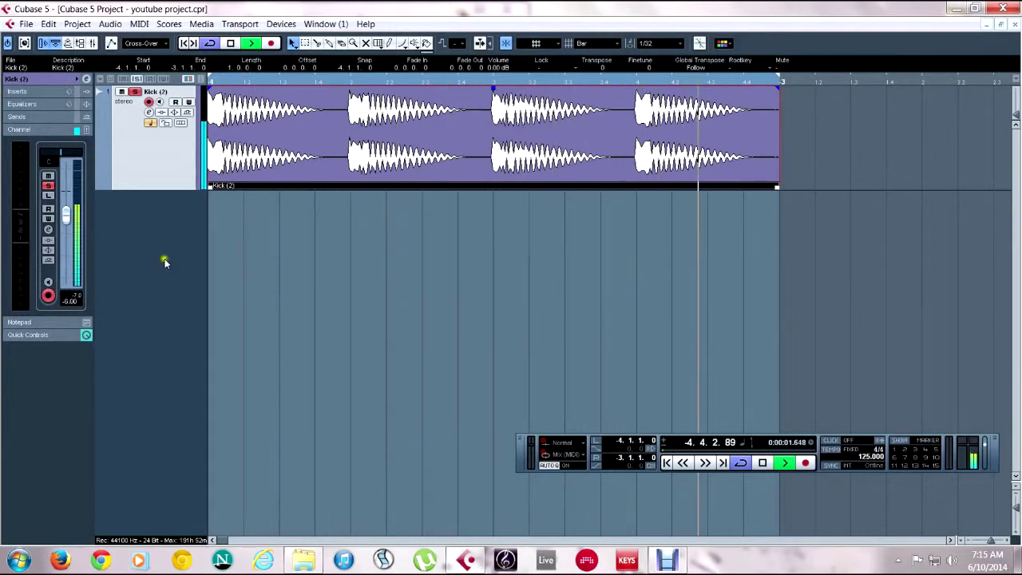
key(space)
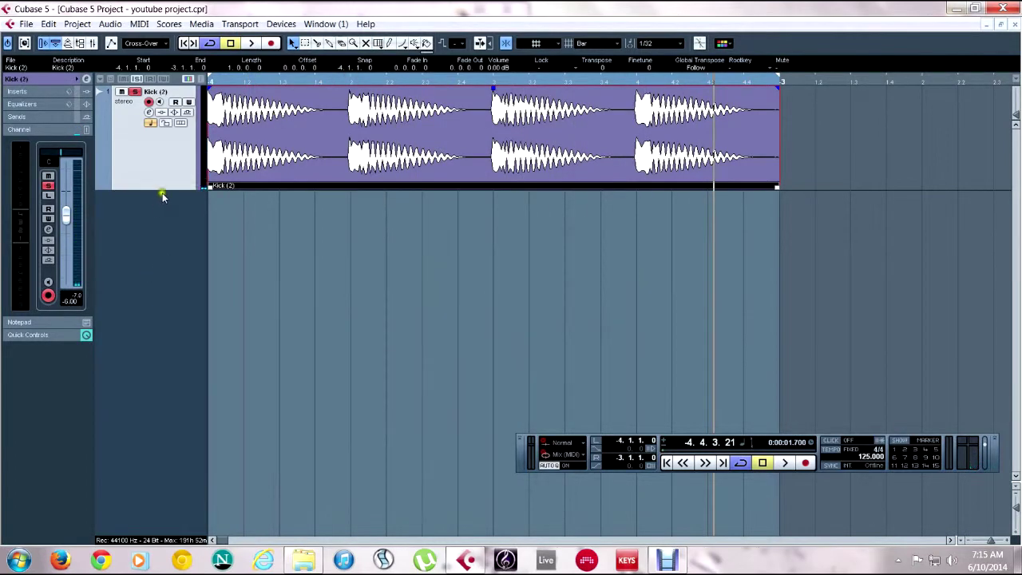
Enlarge the kick audio track's height to show its waveform in more detail
drag(165, 189, 159, 314)
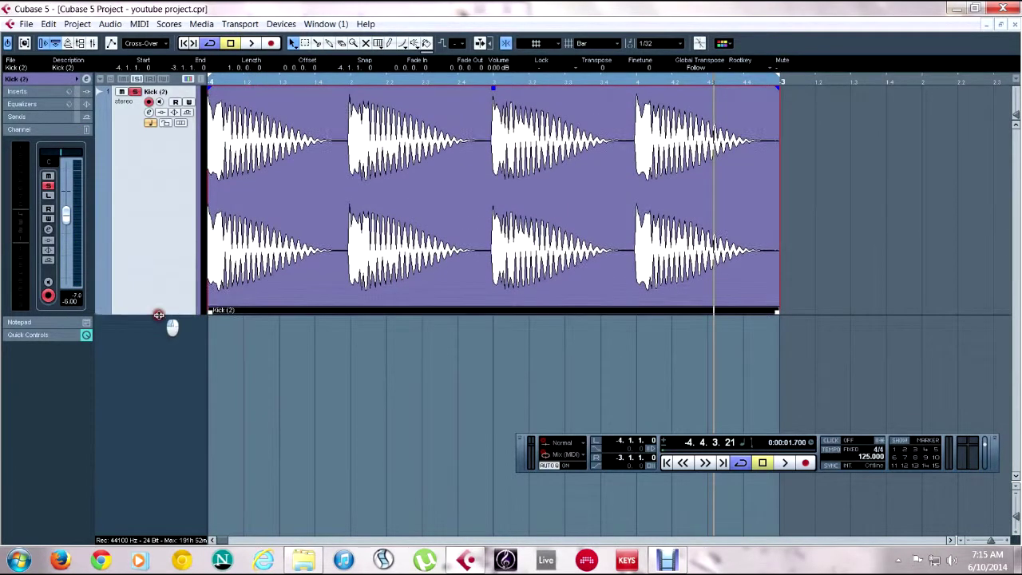